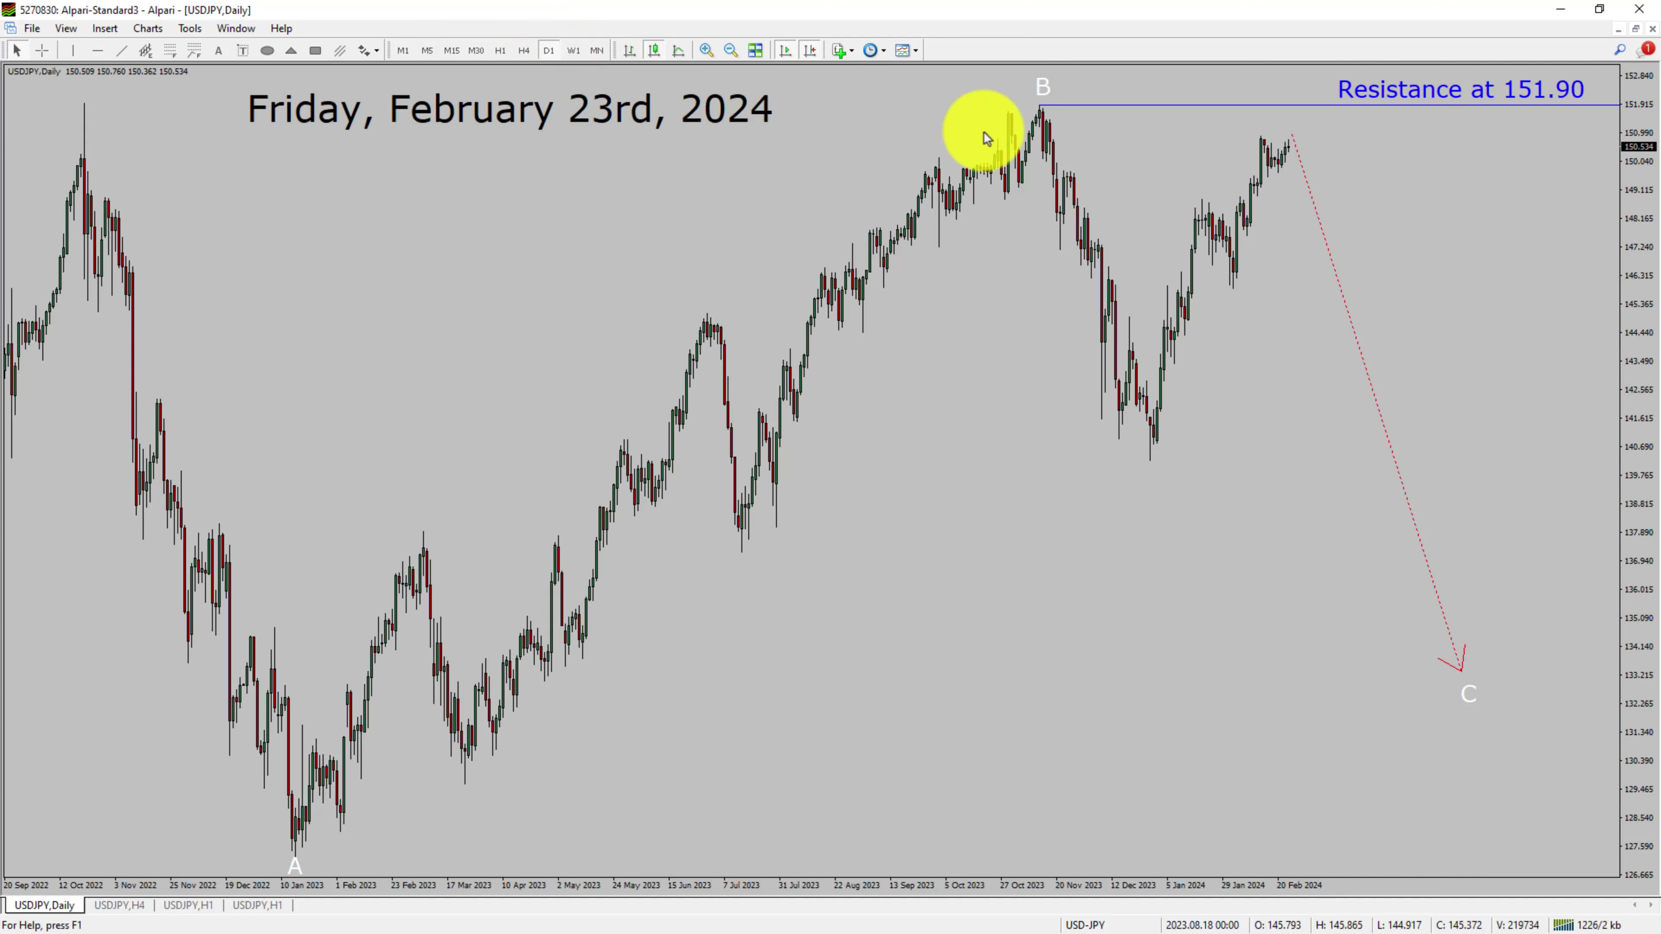
Read prices with the crosshair and measure the price at the USDJPY resistance level
middle_click(1557, 119)
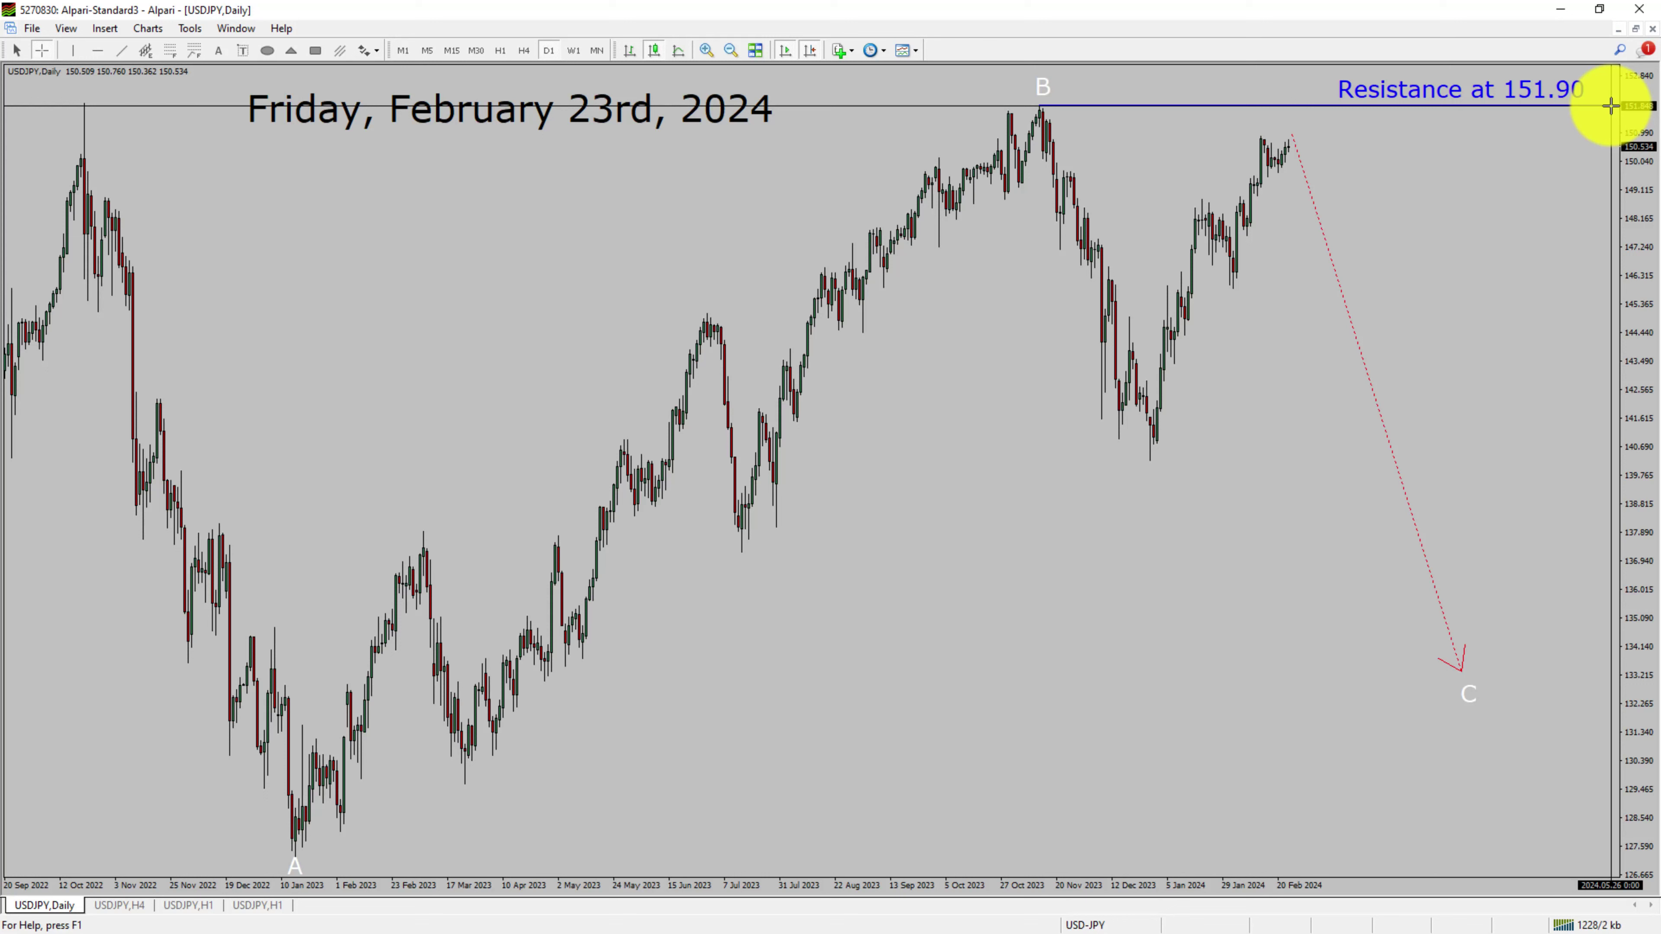
middle_click(1598, 108)
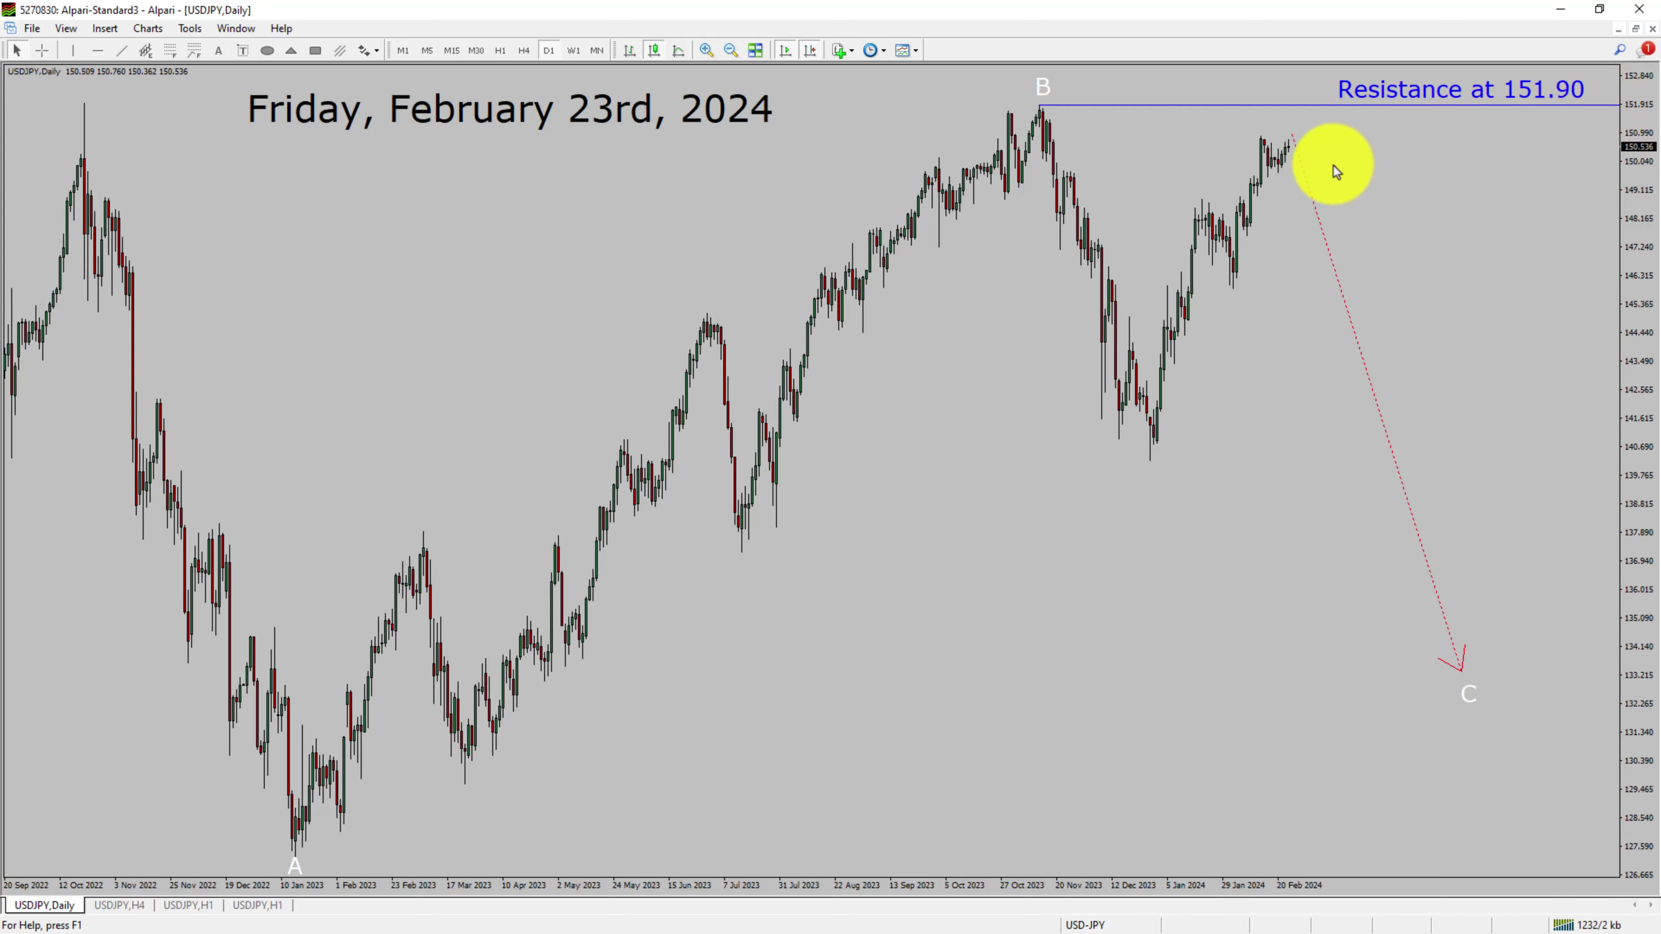
middle_click(1278, 164)
middle_click(1277, 162)
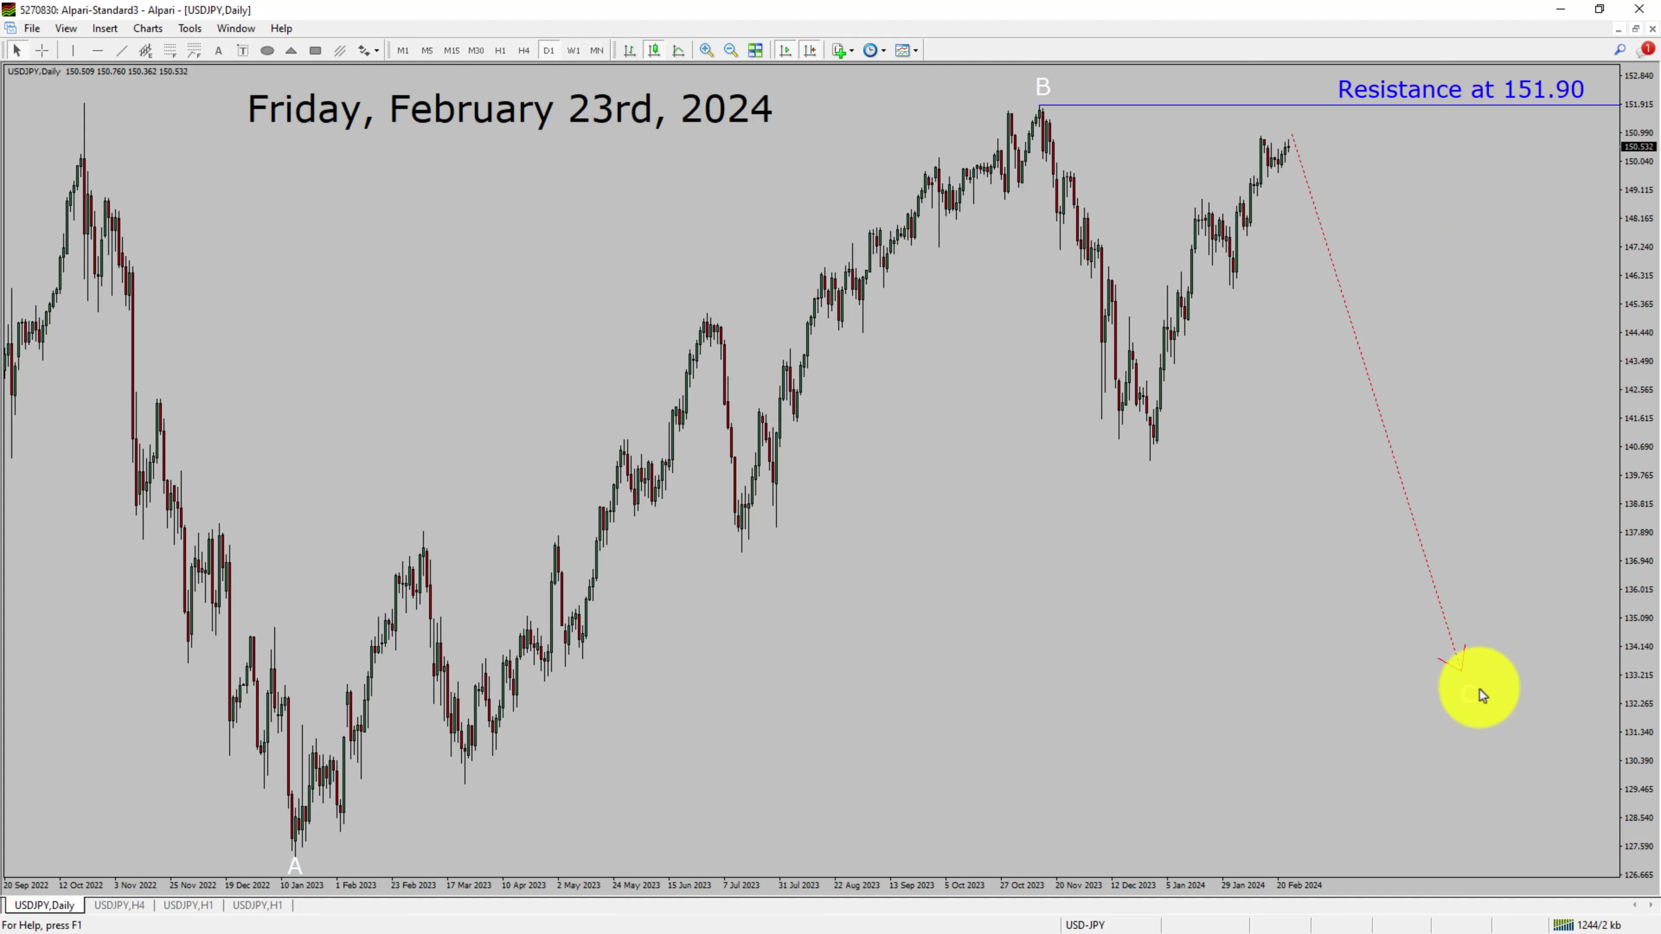
middle_click(1587, 116)
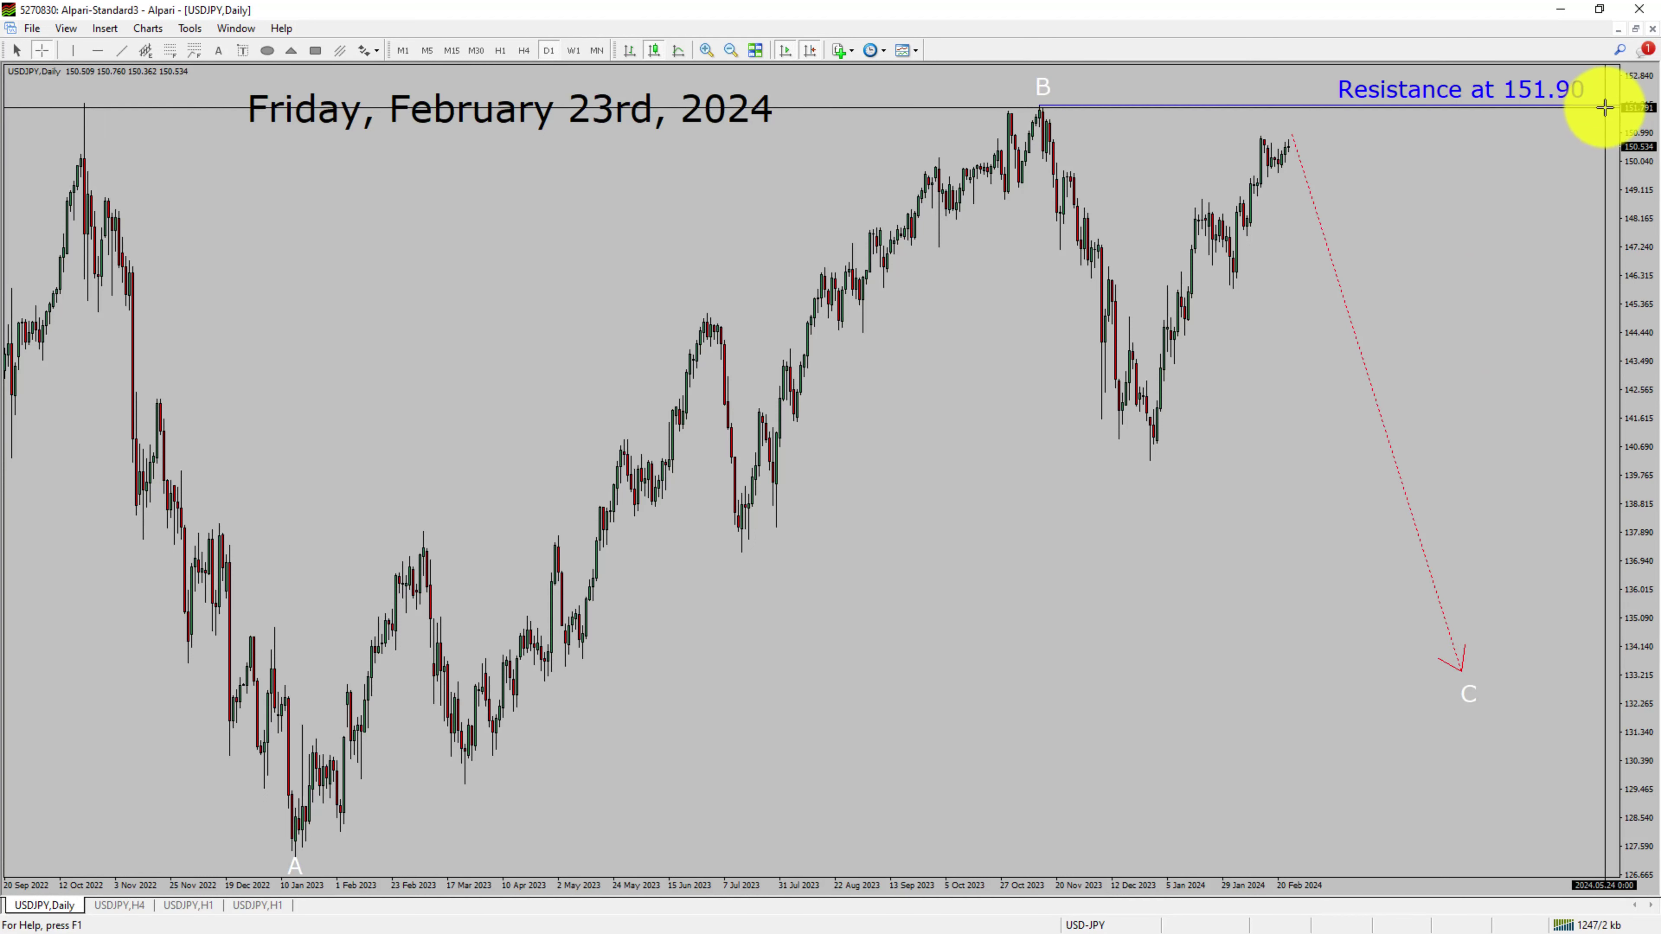
key("BackSpace")
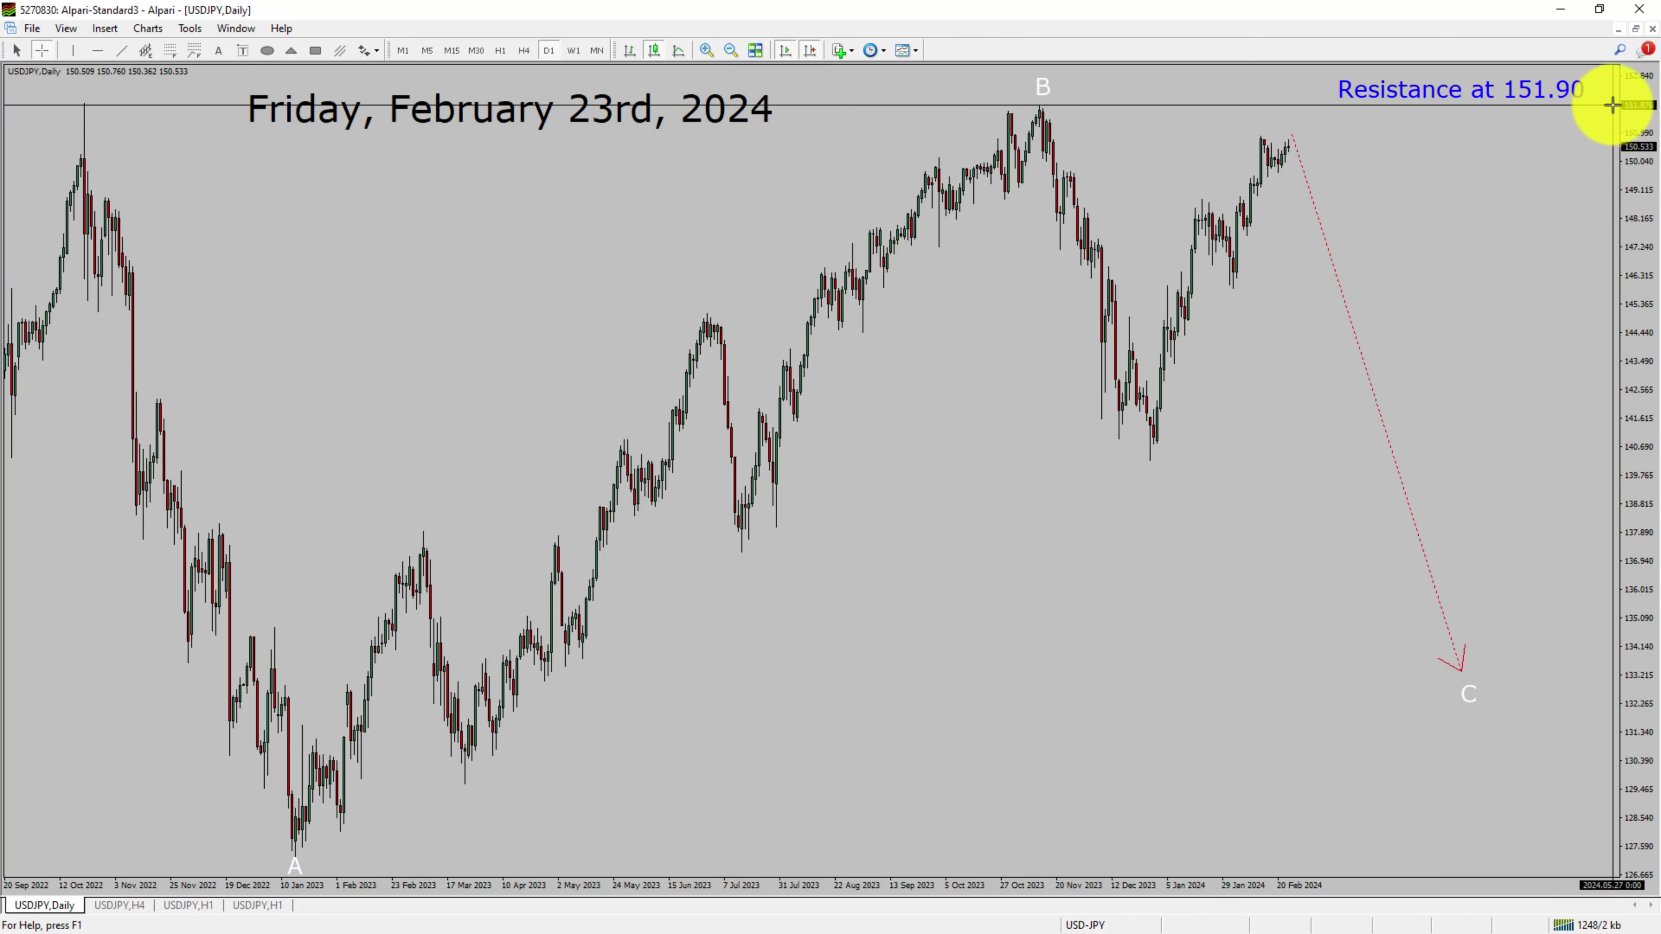
left_click_drag(1612, 105, 1608, 103)
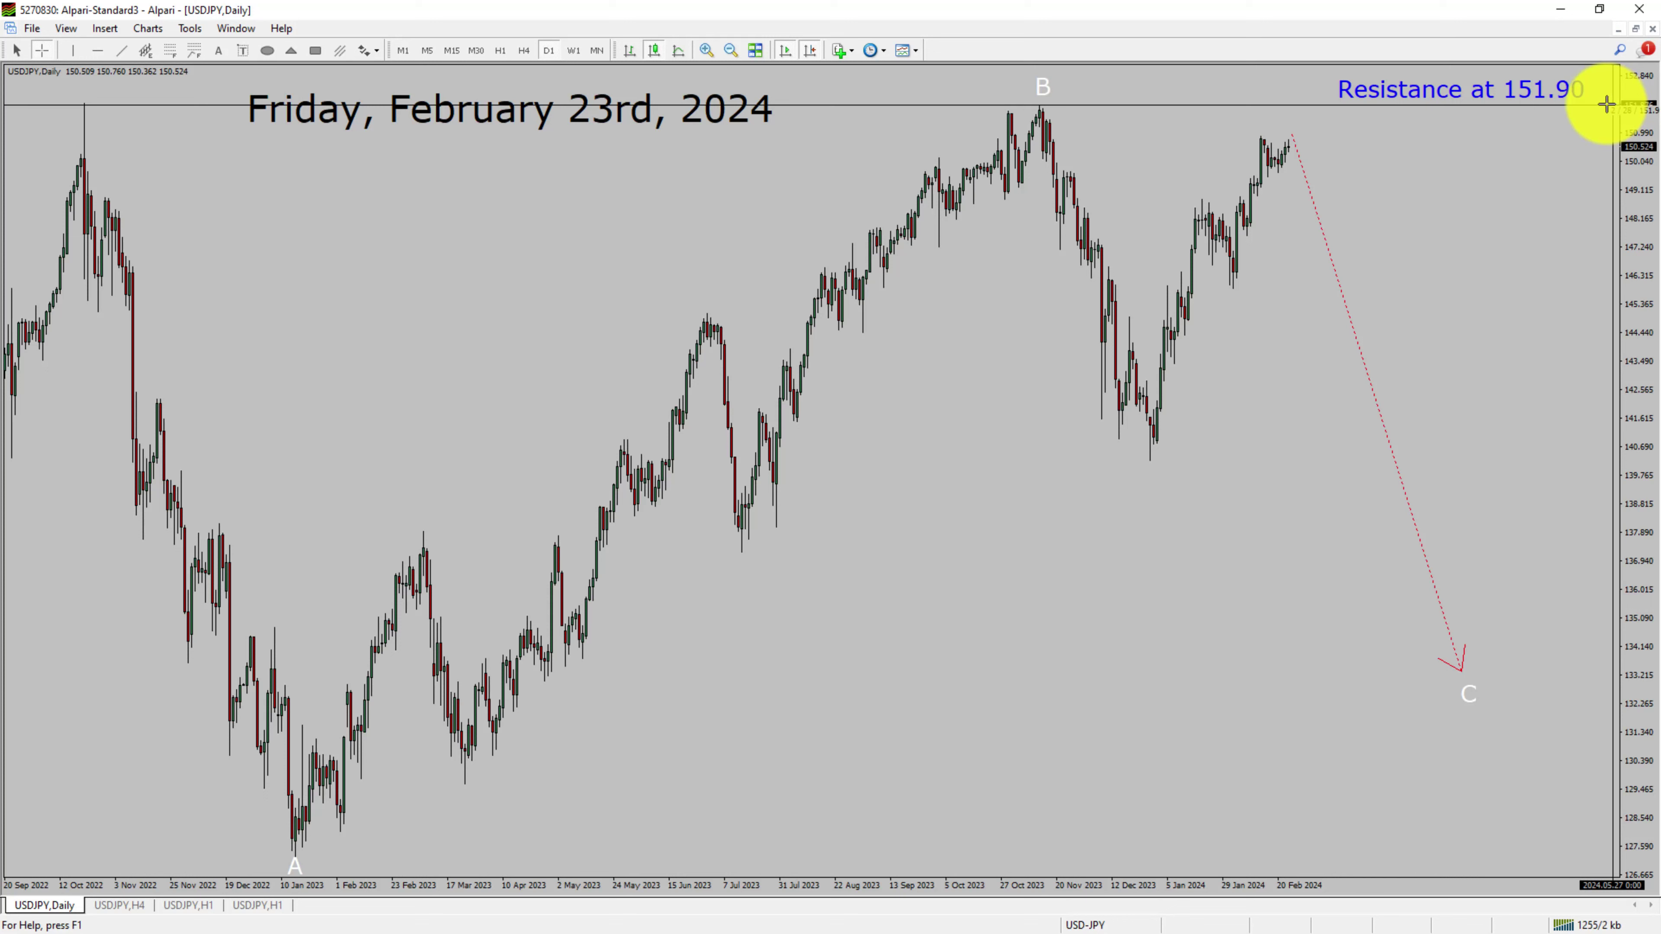
left_click_drag(1606, 104, 1605, 104)
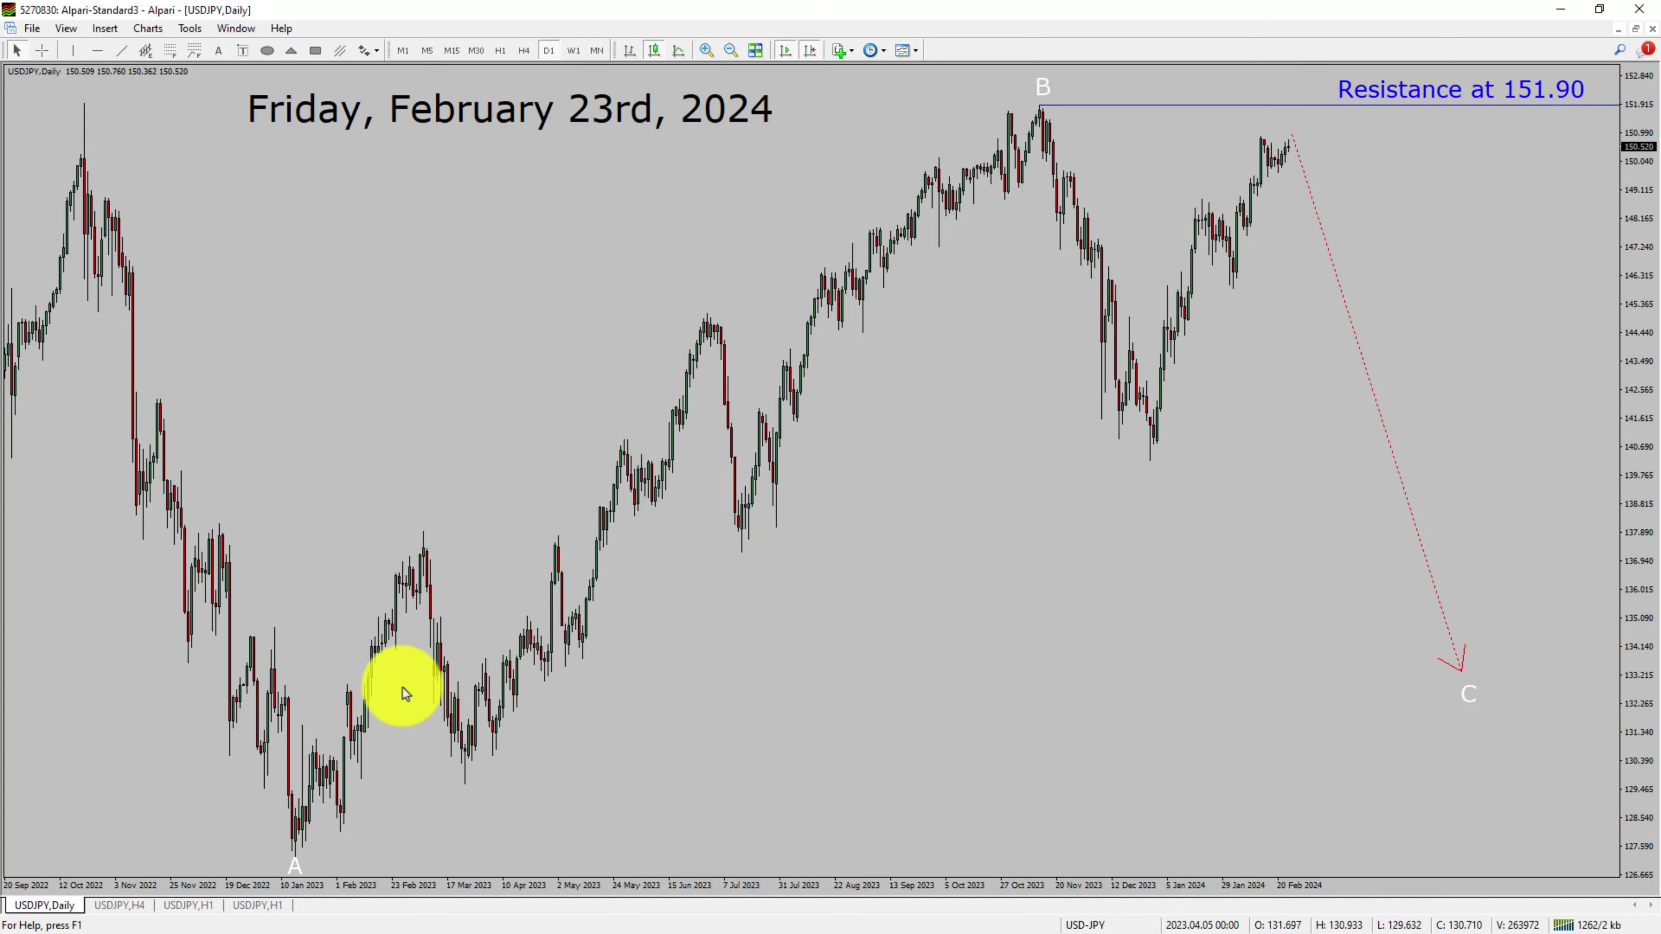
Check the USDJPY H4 chart, then verify the 150.87 resistance on the annotated H1 chart
left_click(119, 905)
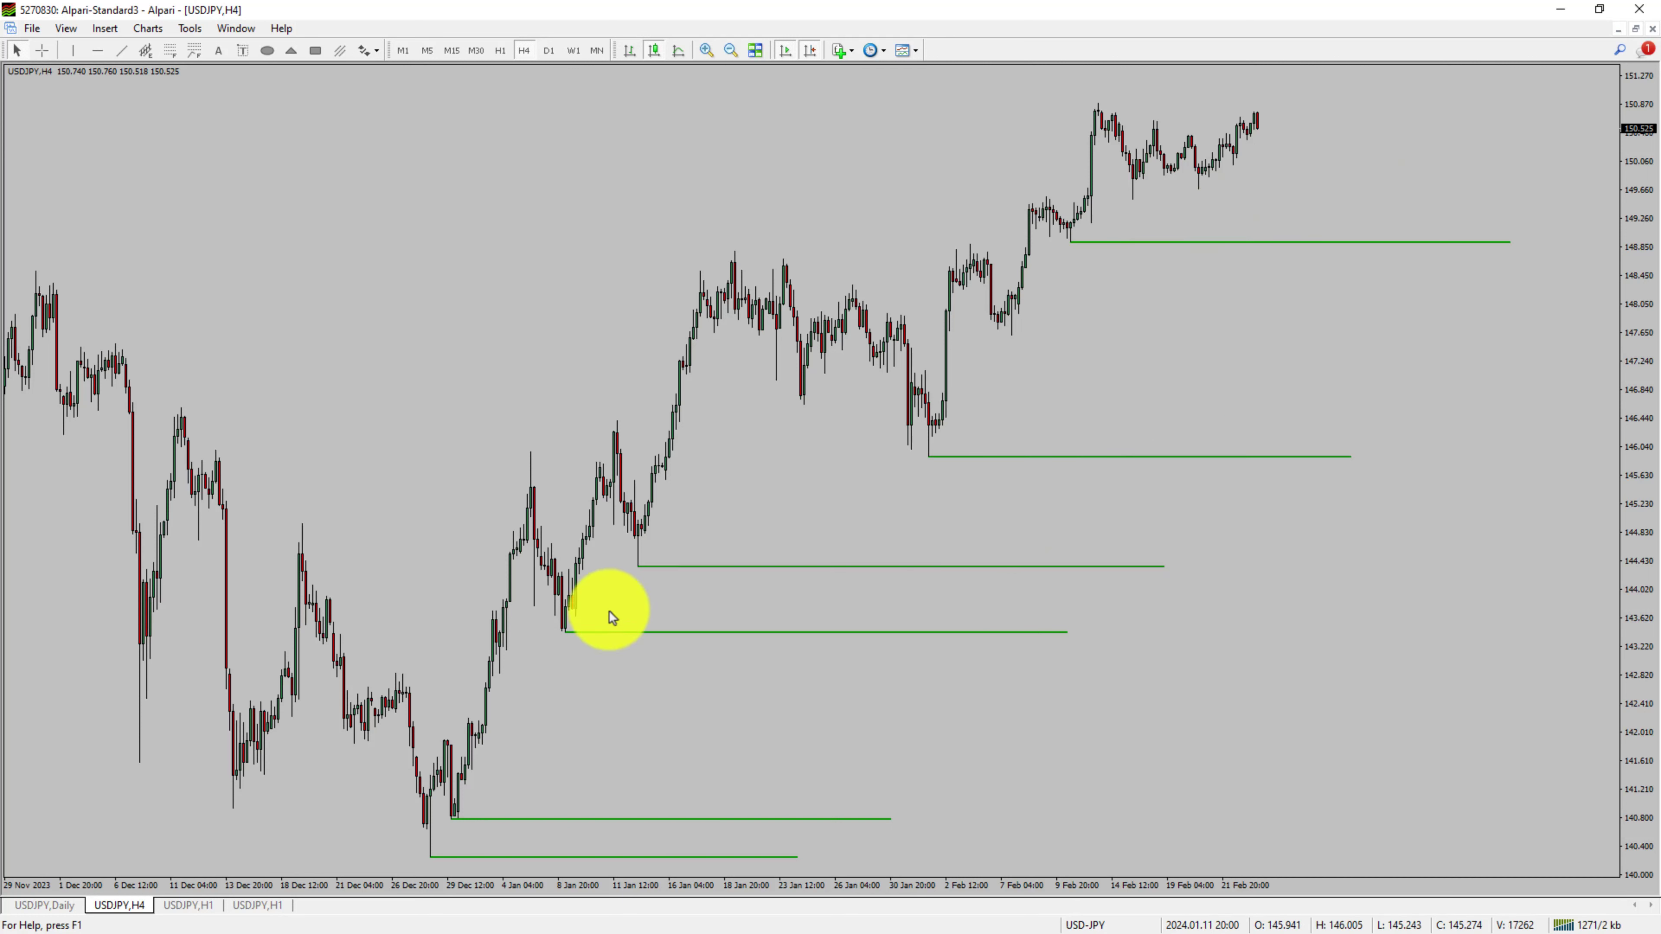
left_click(192, 906)
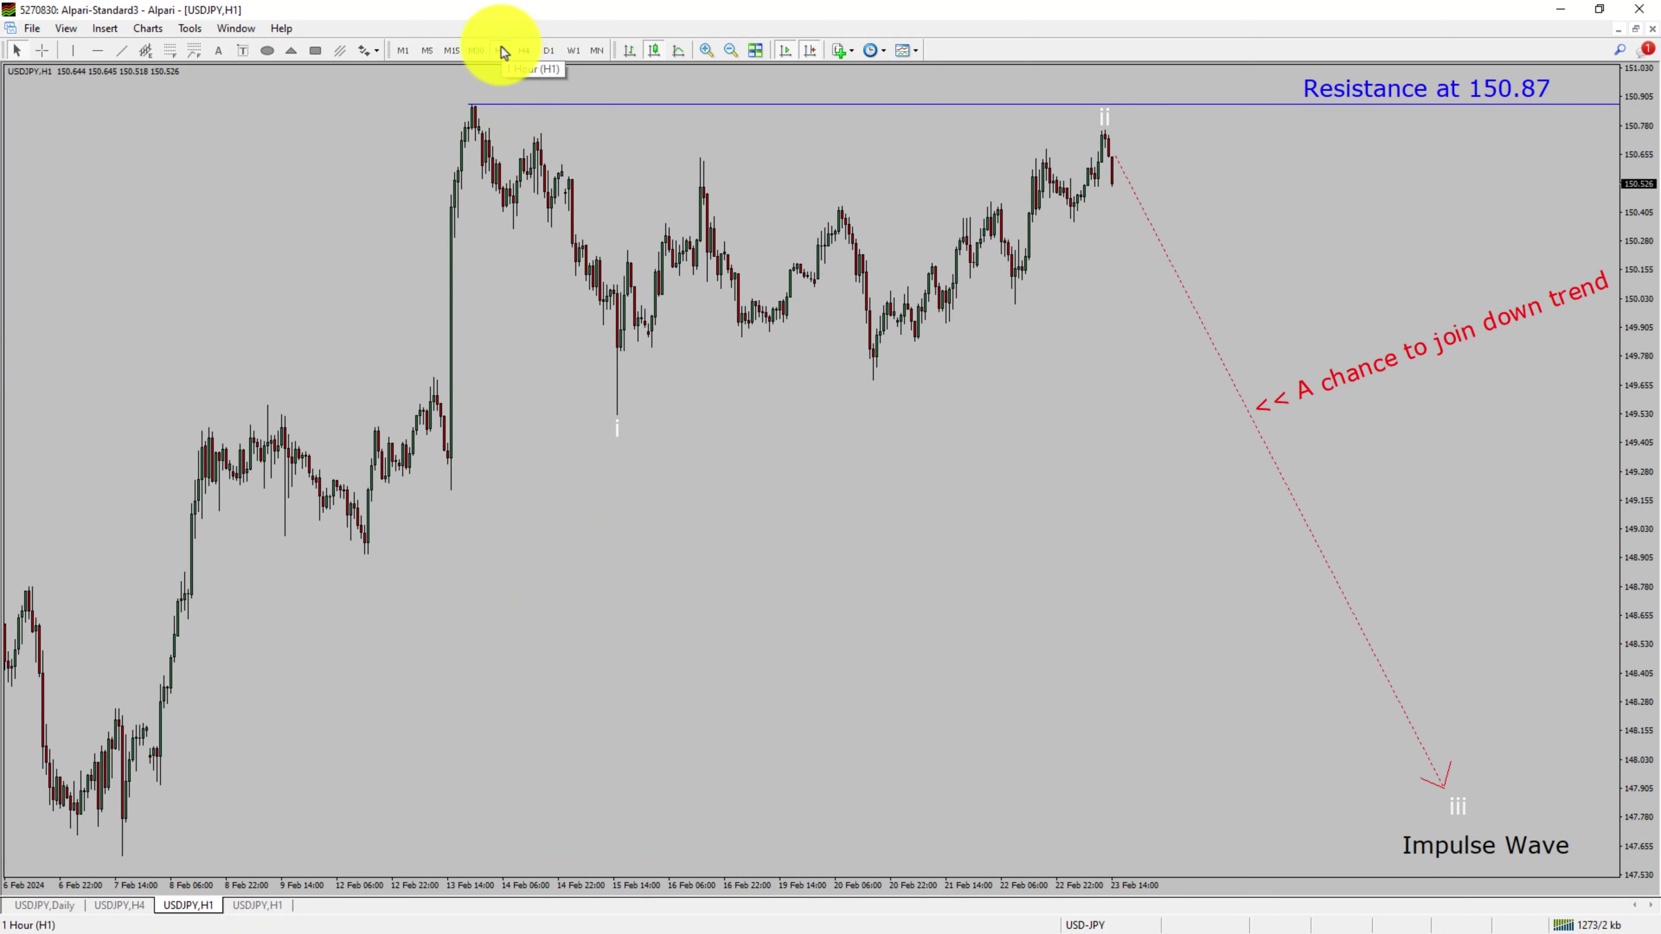
middle_click(1566, 121)
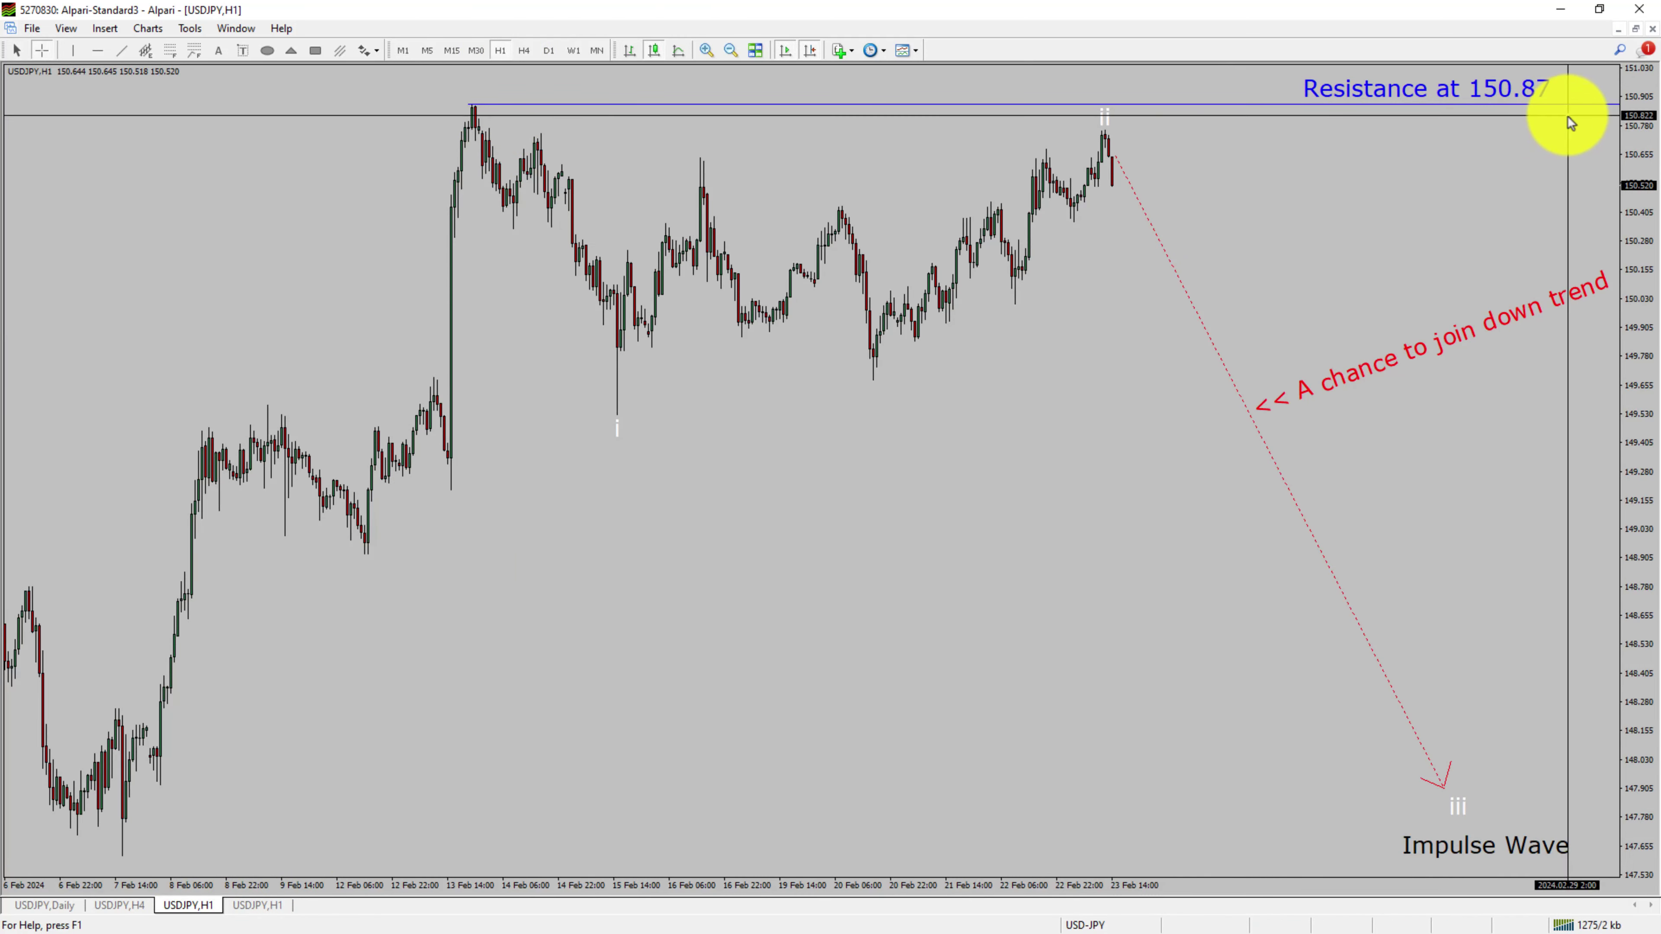
middle_click(1612, 102)
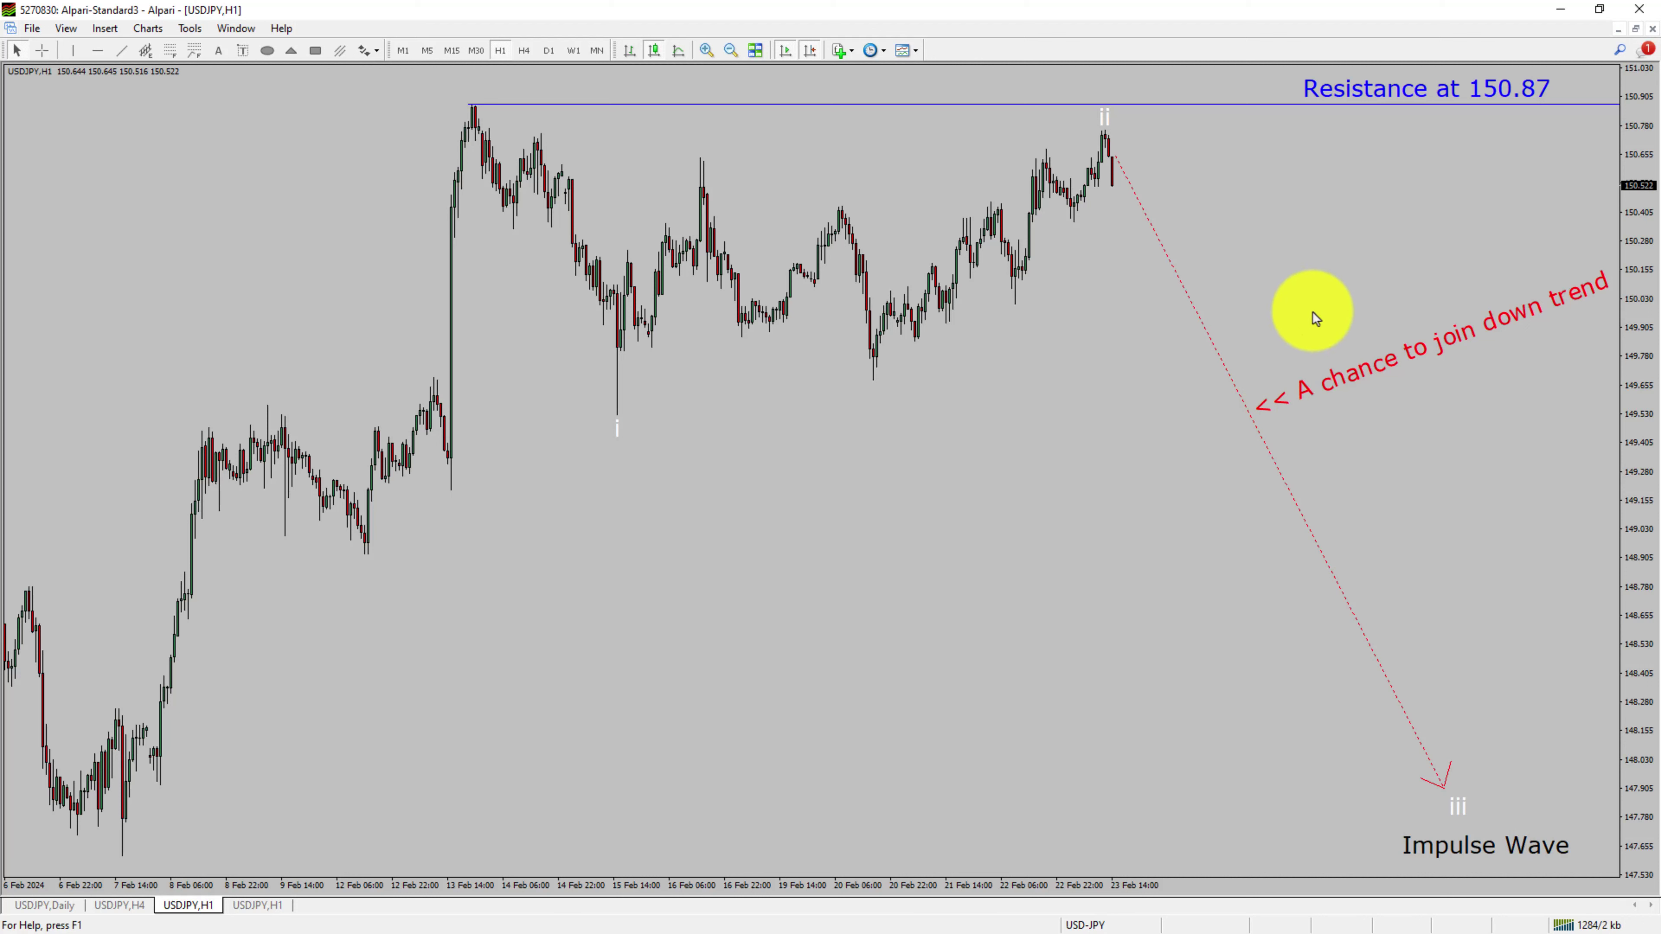
middle_click(1543, 99)
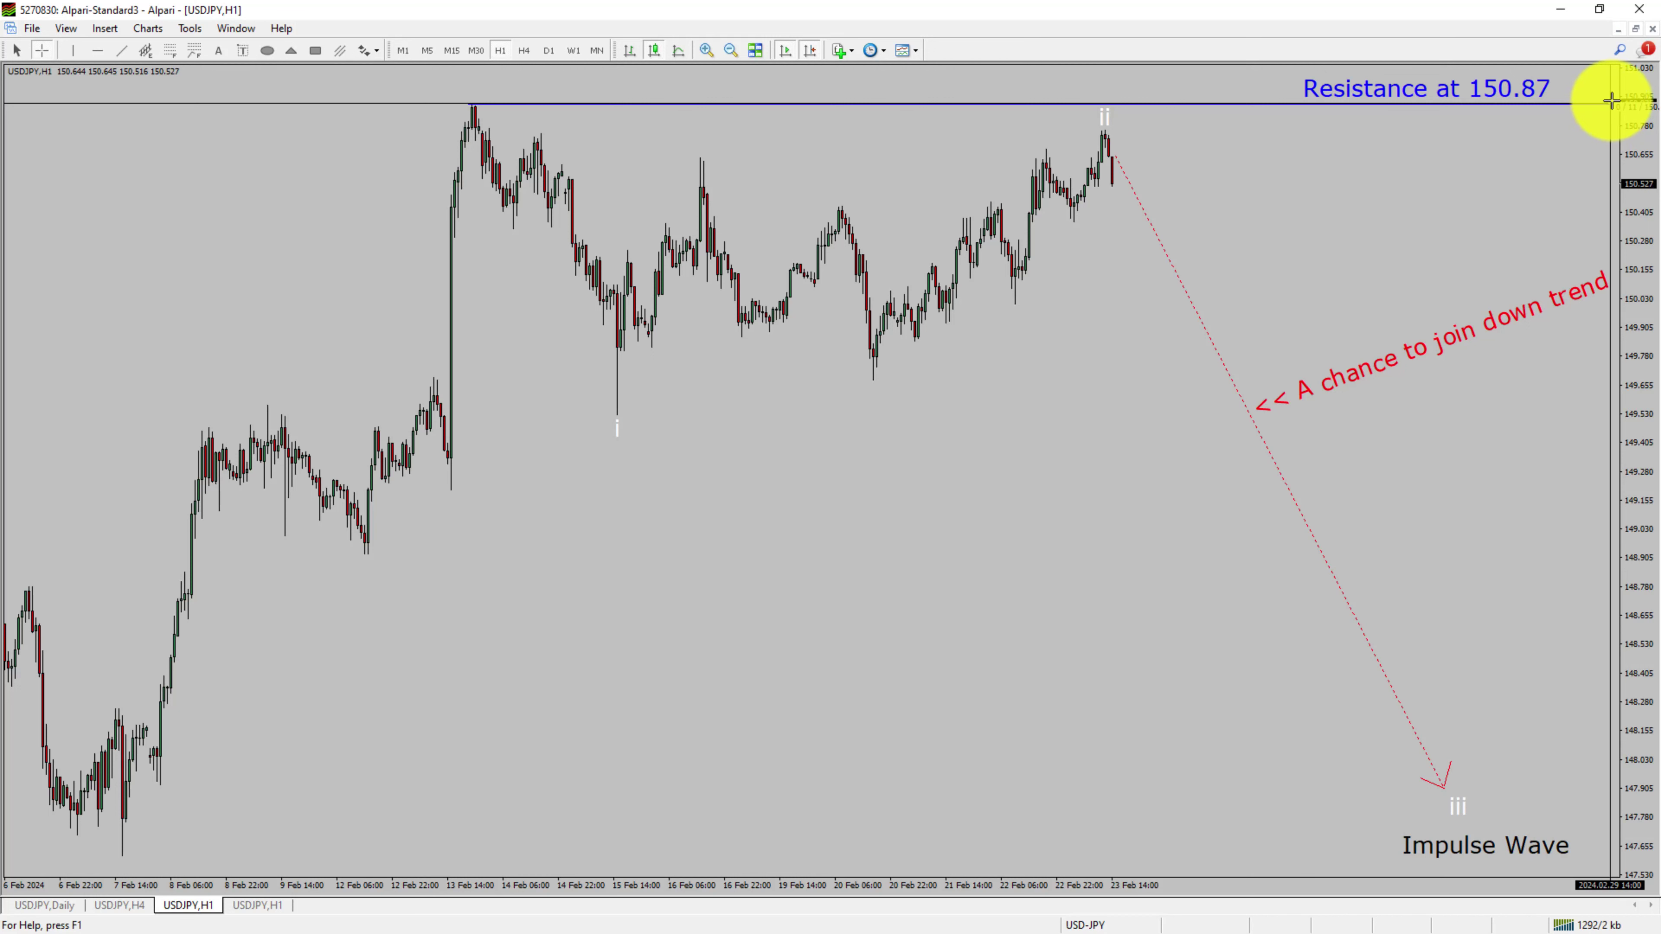
Move to the next USDJPY H1 chart showing the Fibonacci retracement up to 150.87
key("ctrl+Tab")
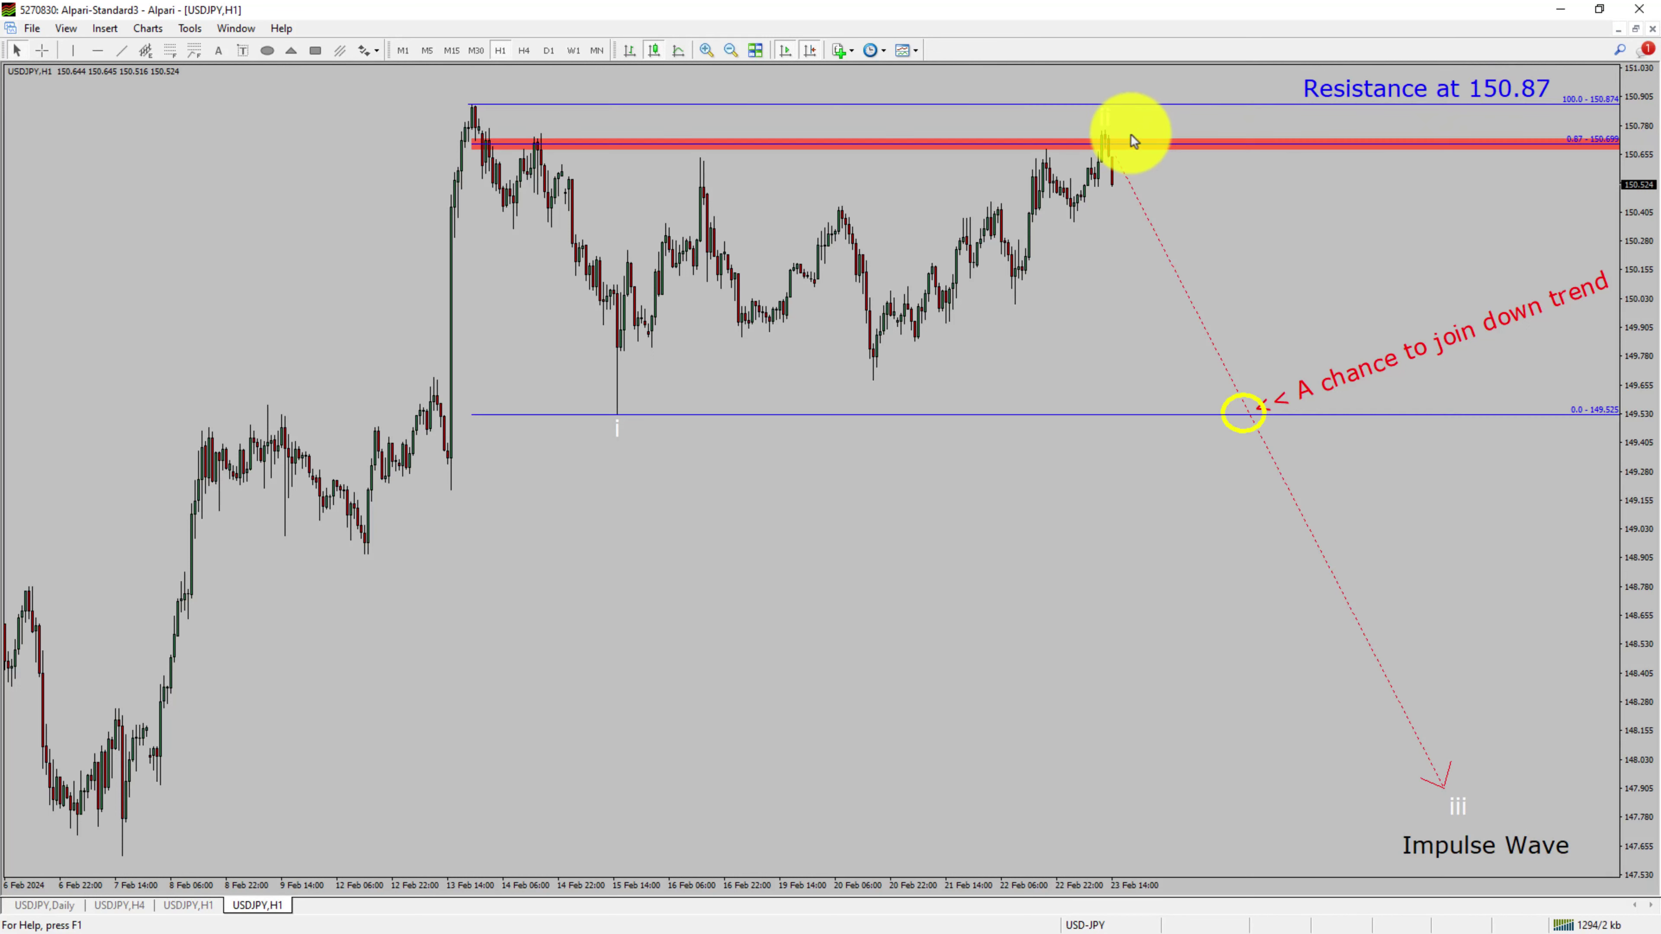
left_click(1127, 138)
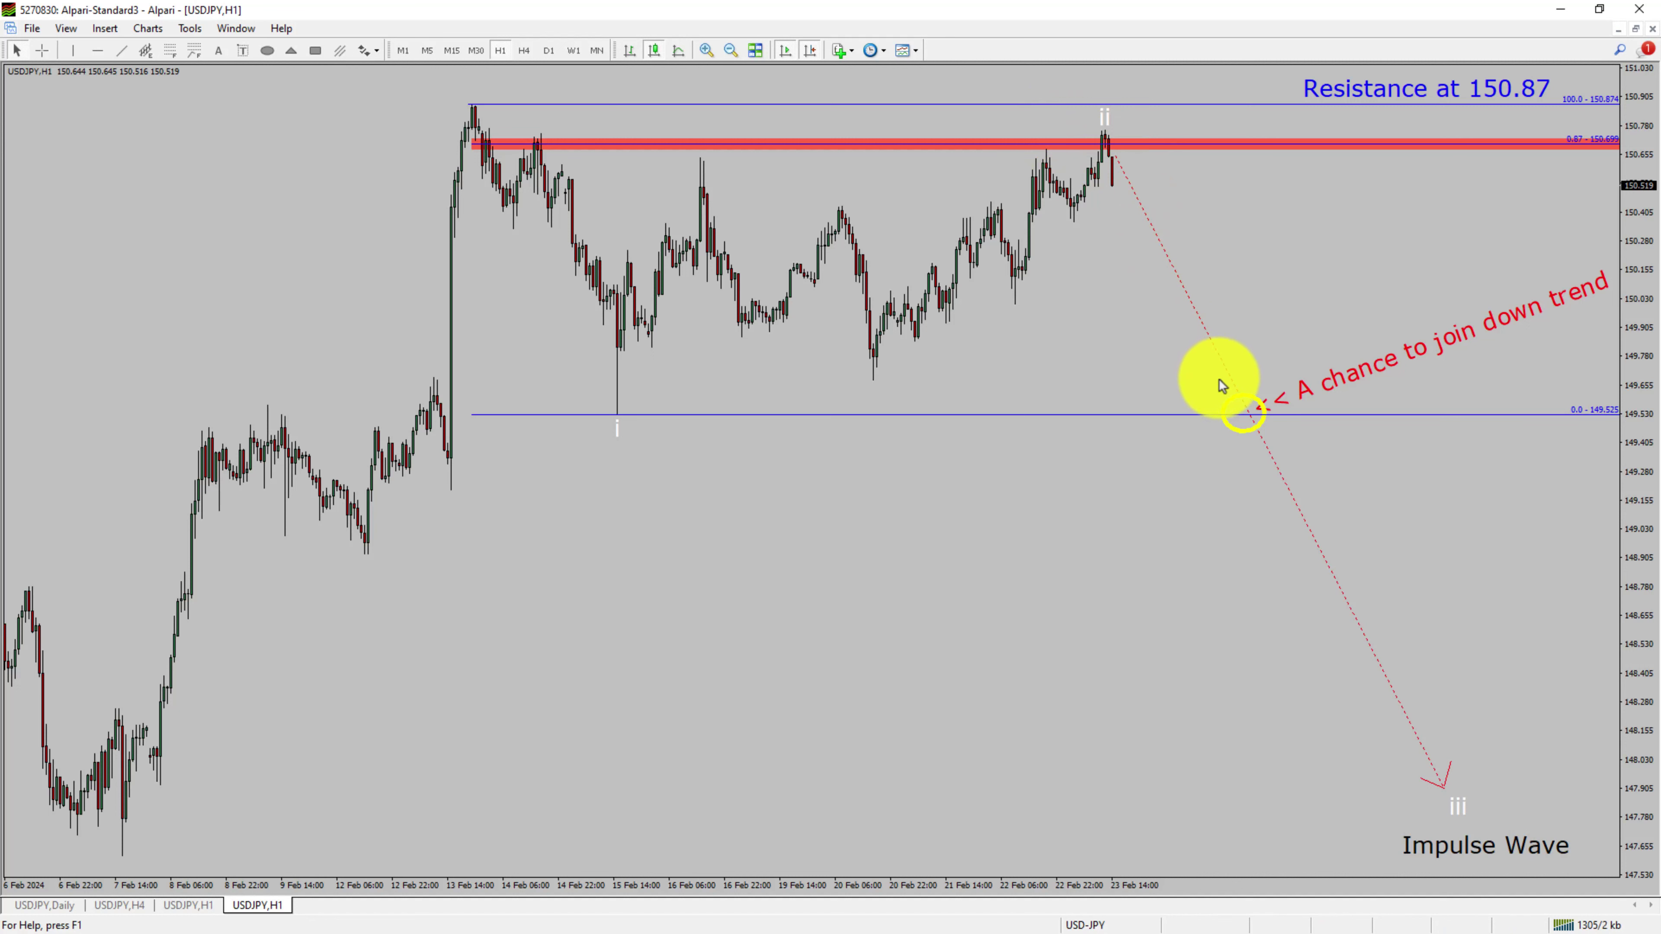
left_click(1271, 430)
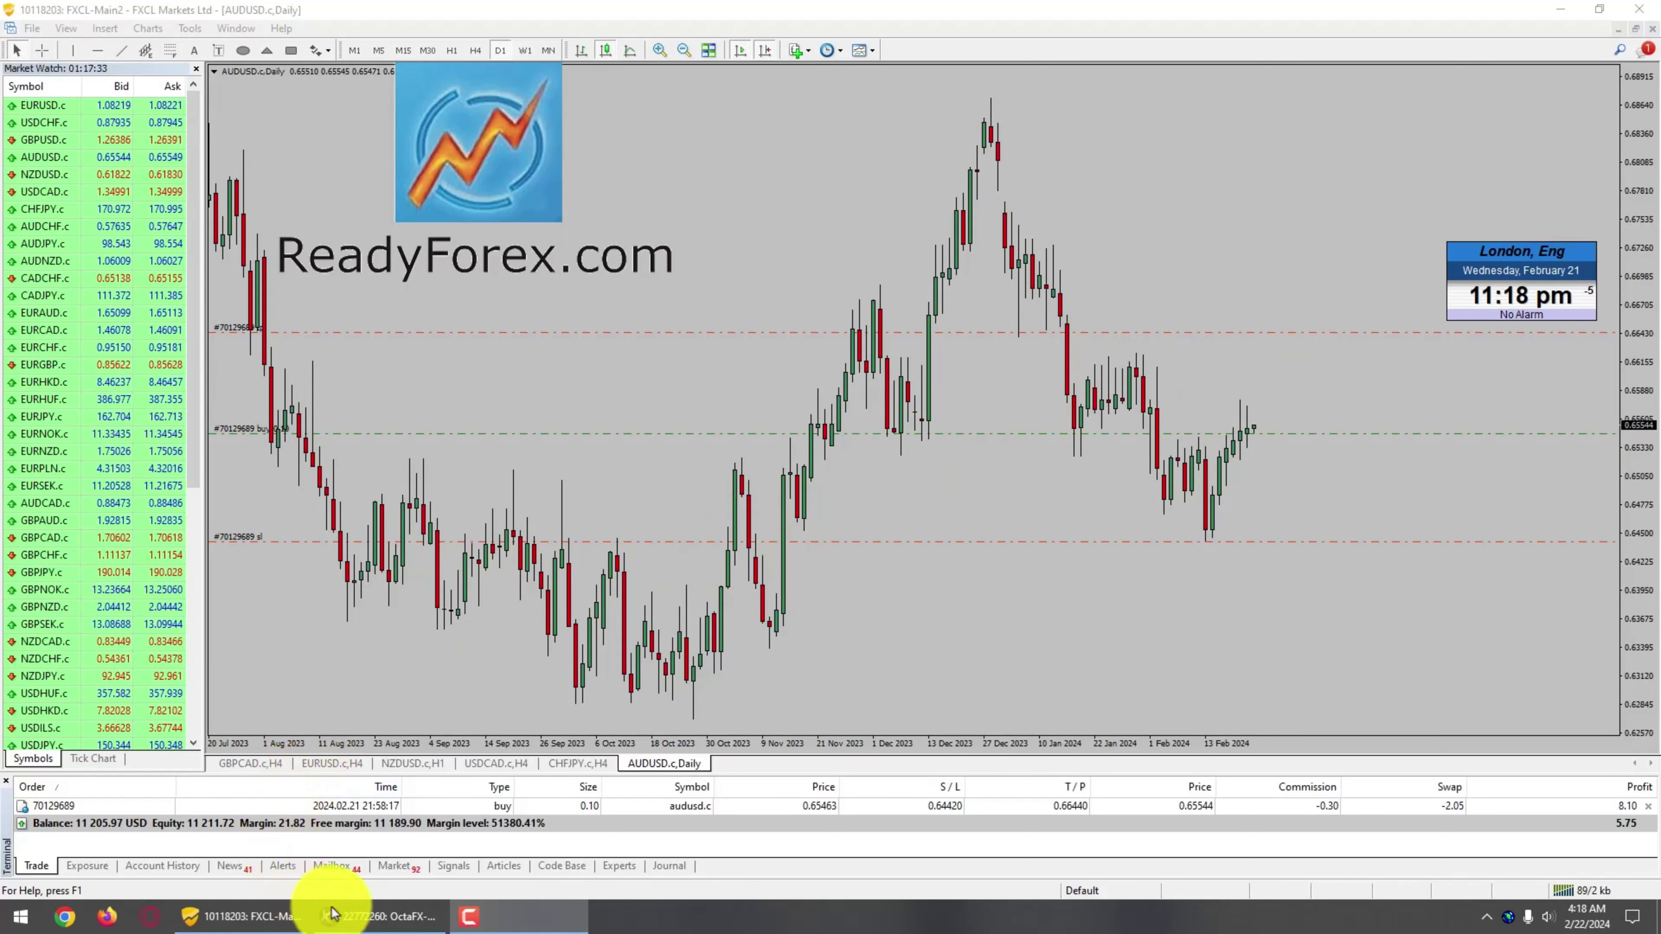
Visit the OctaFX terminal, then return to the FXCL terminal on USDCAD.c H4
left_click(353, 919)
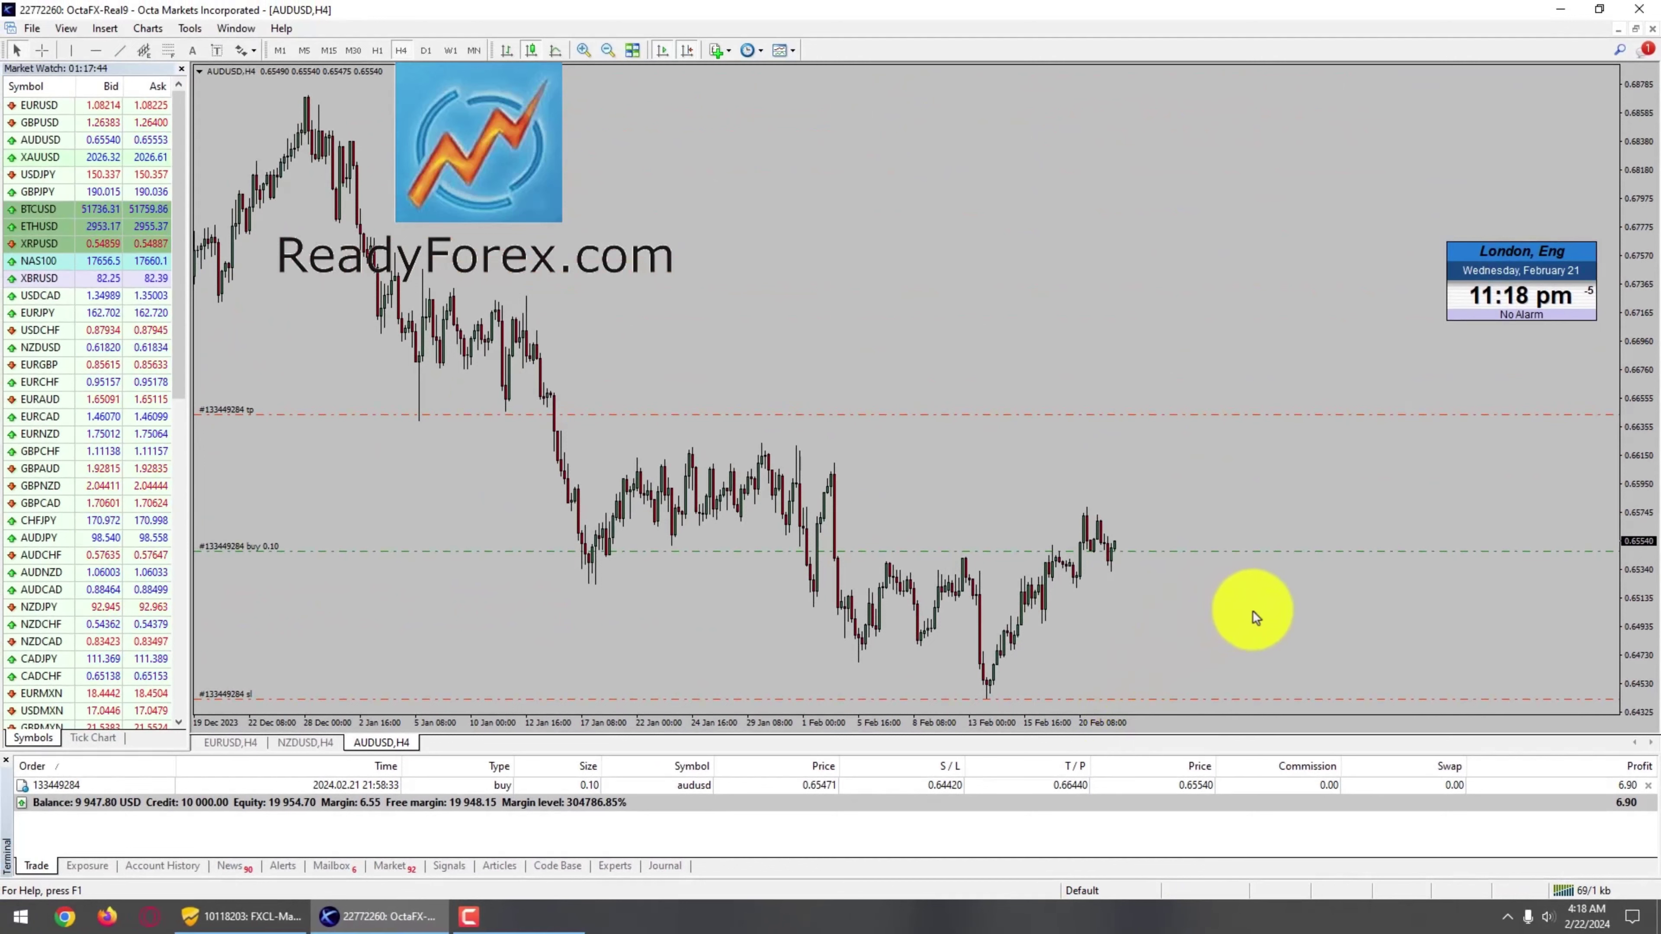
left_click(225, 914)
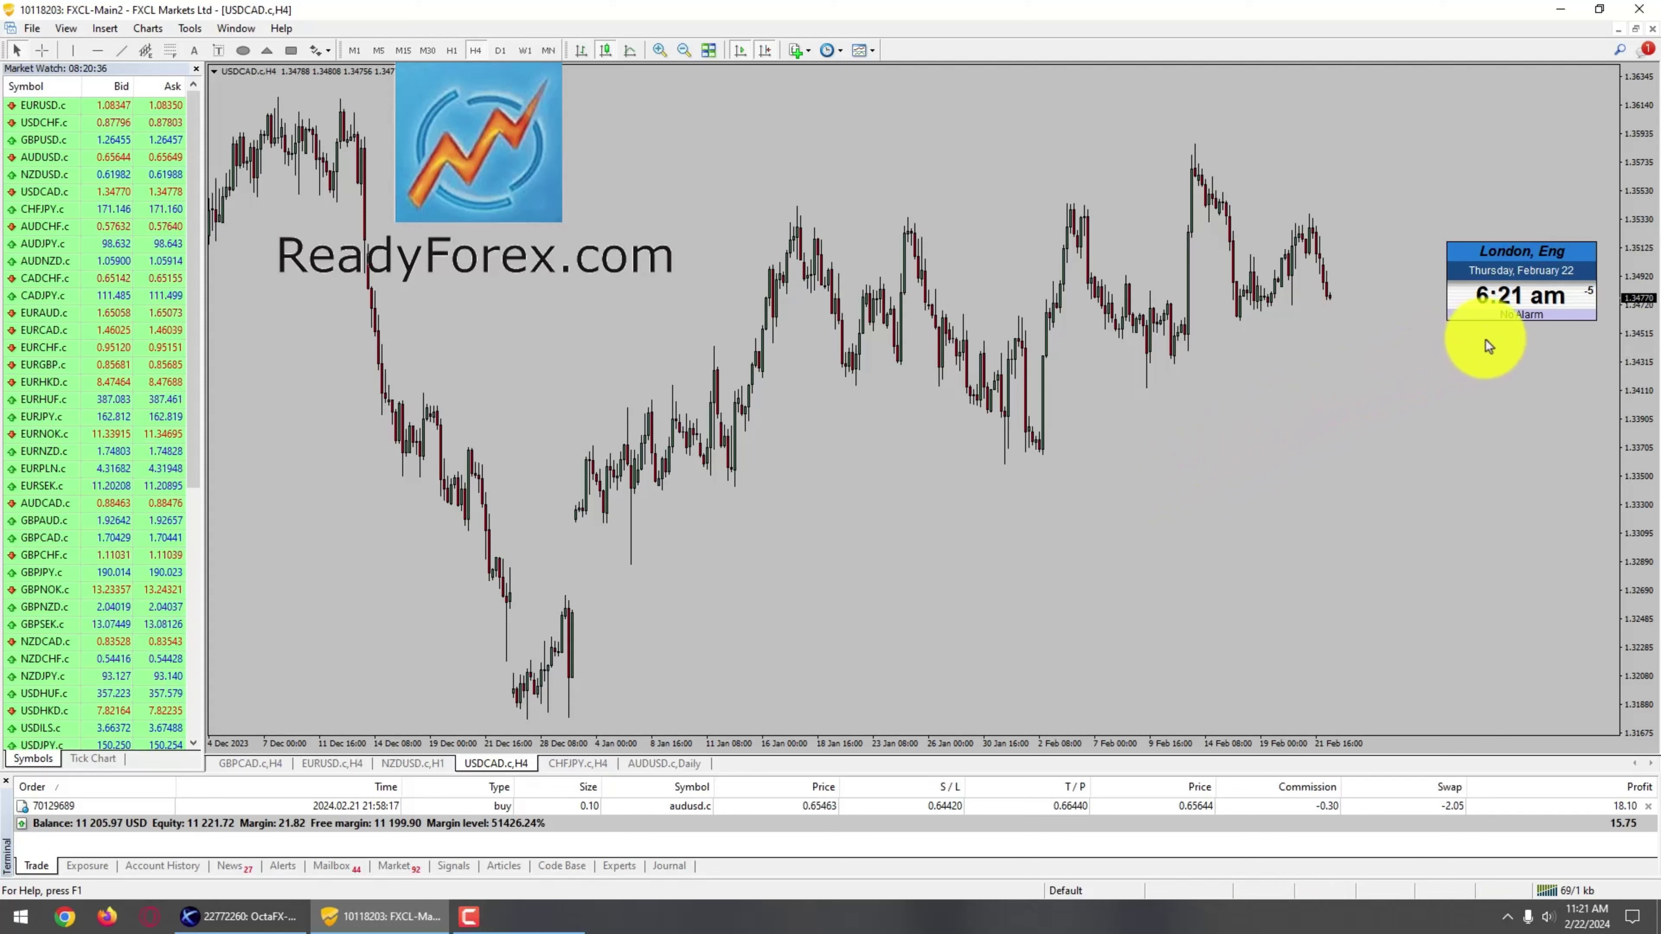
Sell 0.10 lots of USDCAD.c at market from the FXCL chart's new order
left_click(1300, 318)
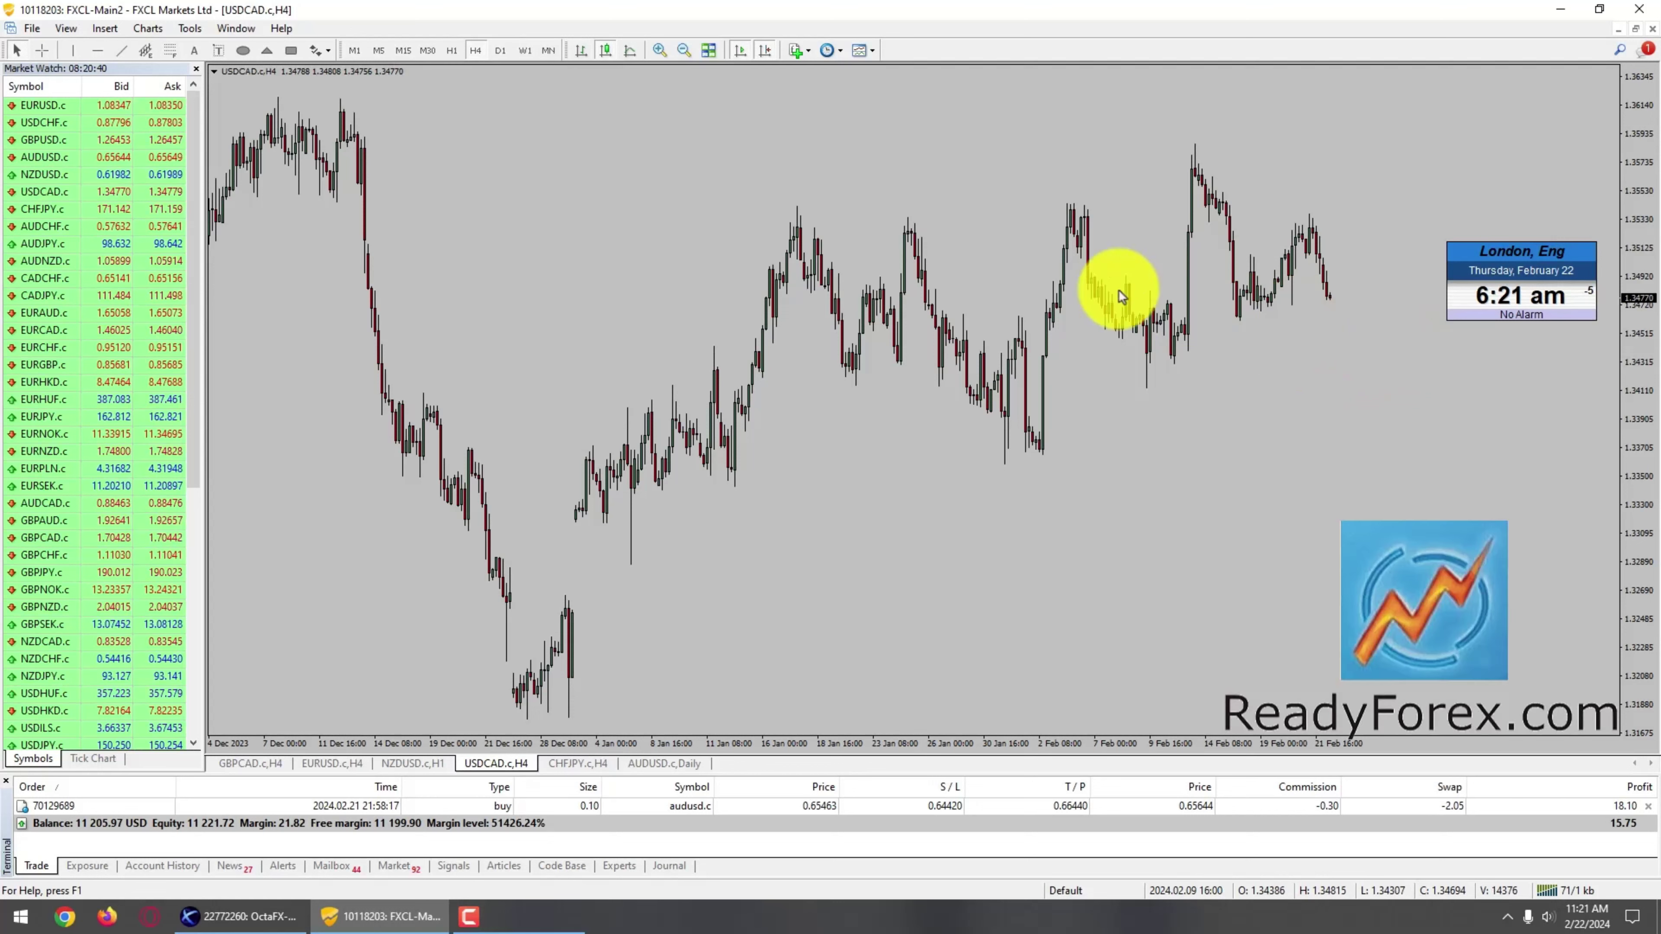
right_click(547, 171)
mouse_move(647, 207)
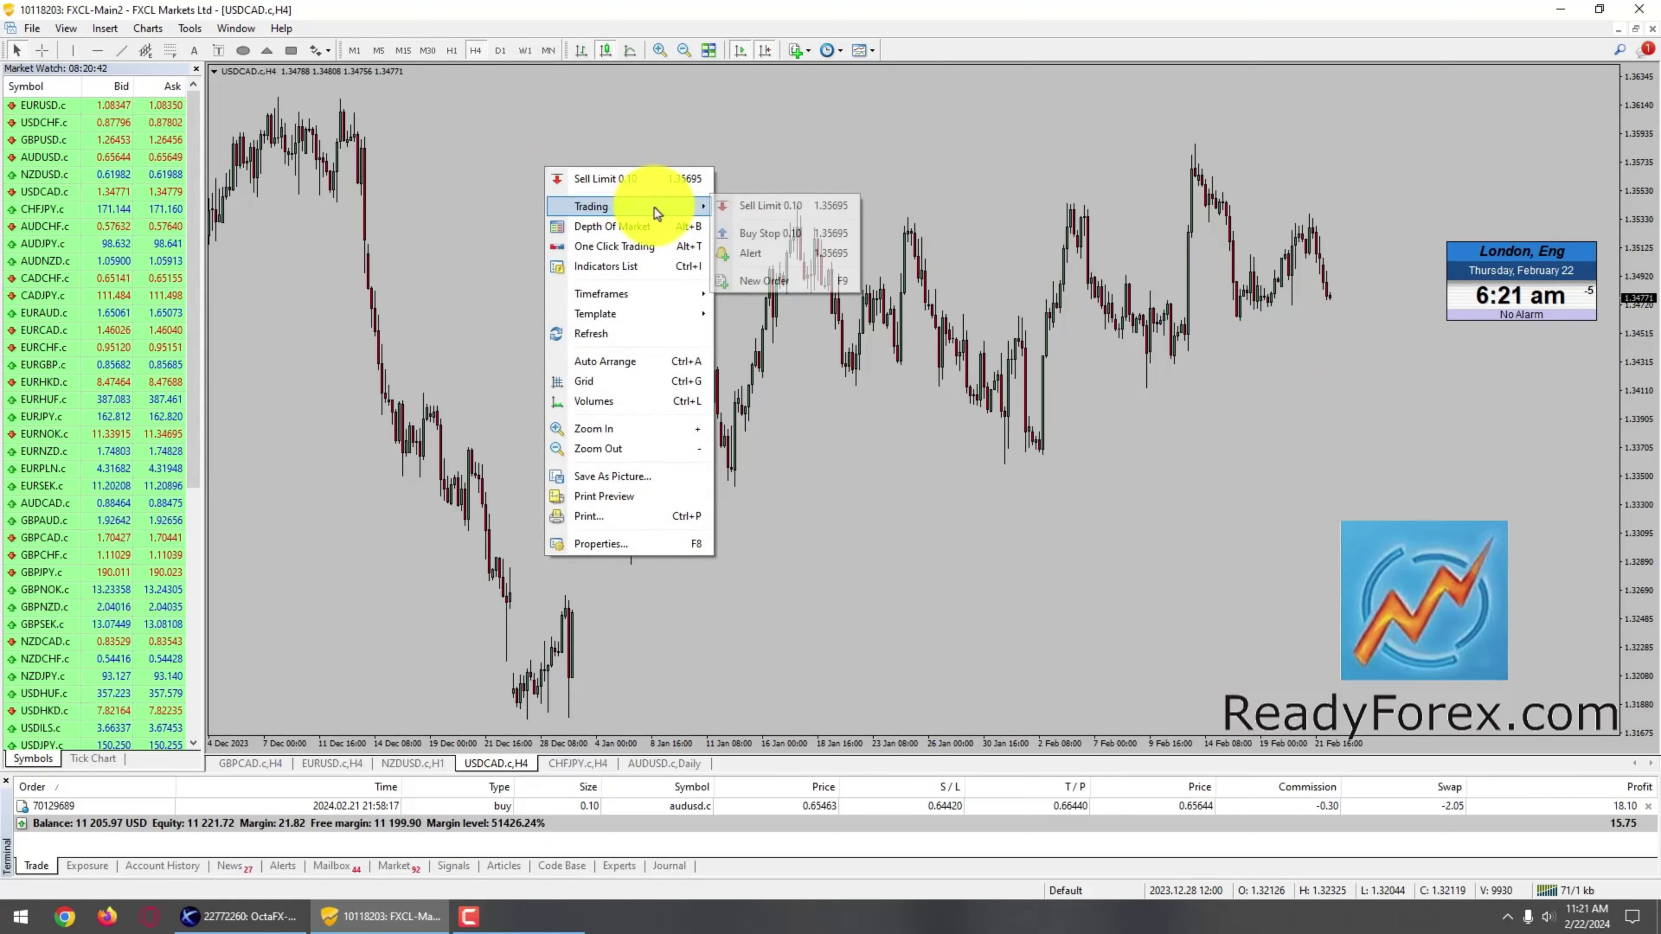
left_click(763, 281)
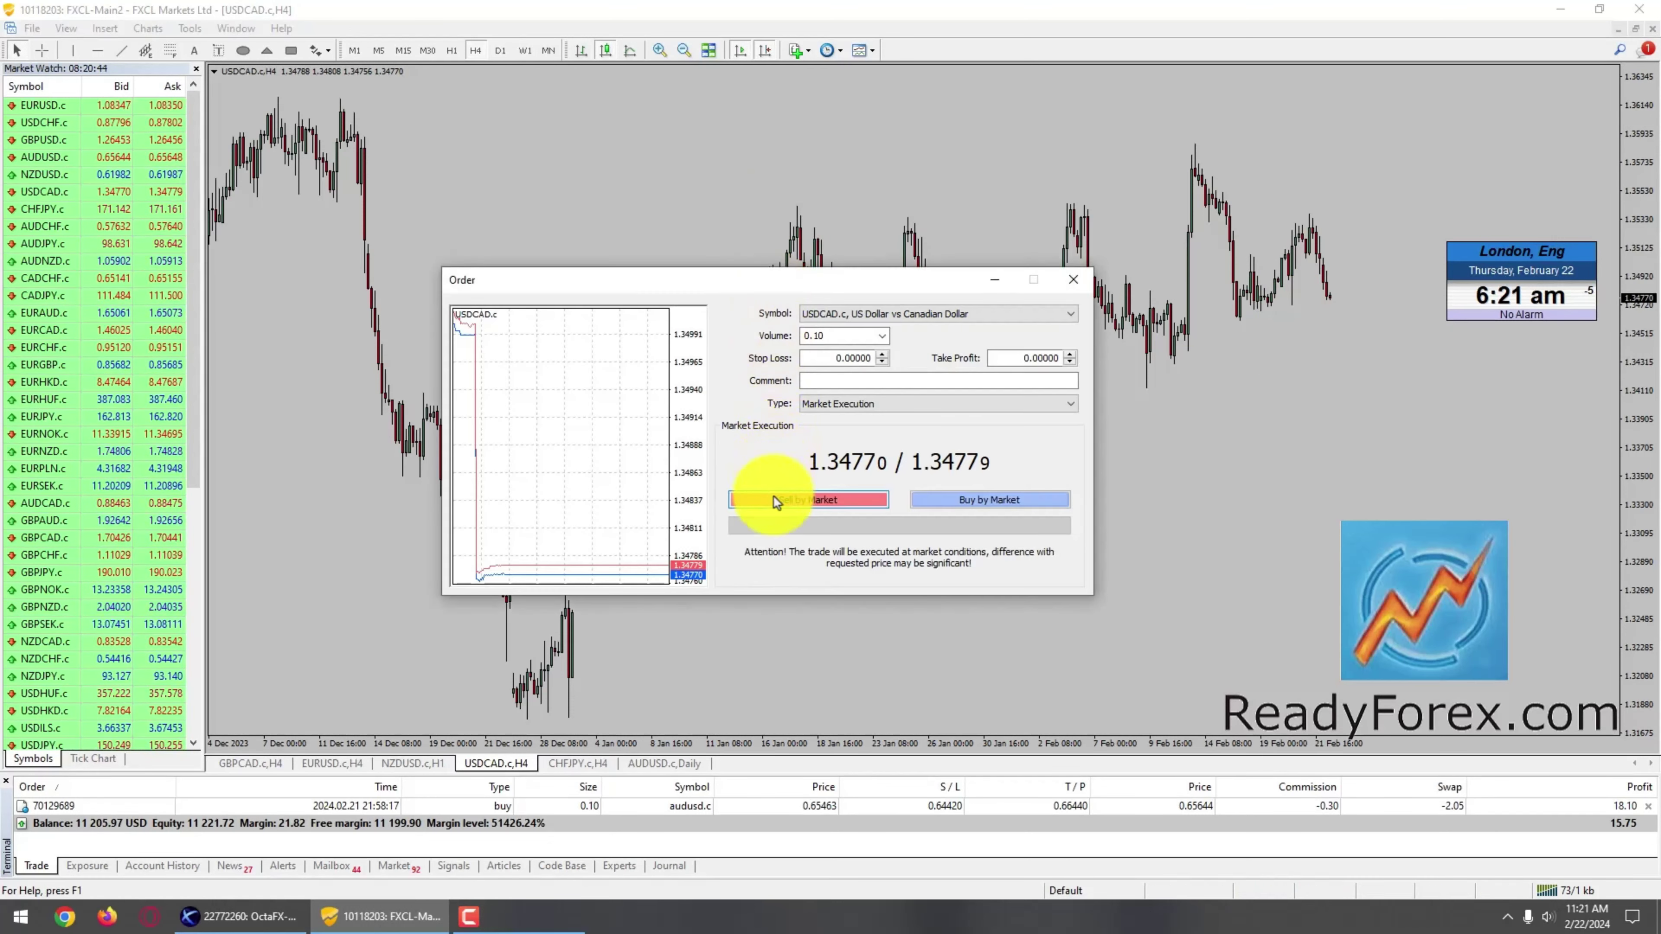
left_click(776, 502)
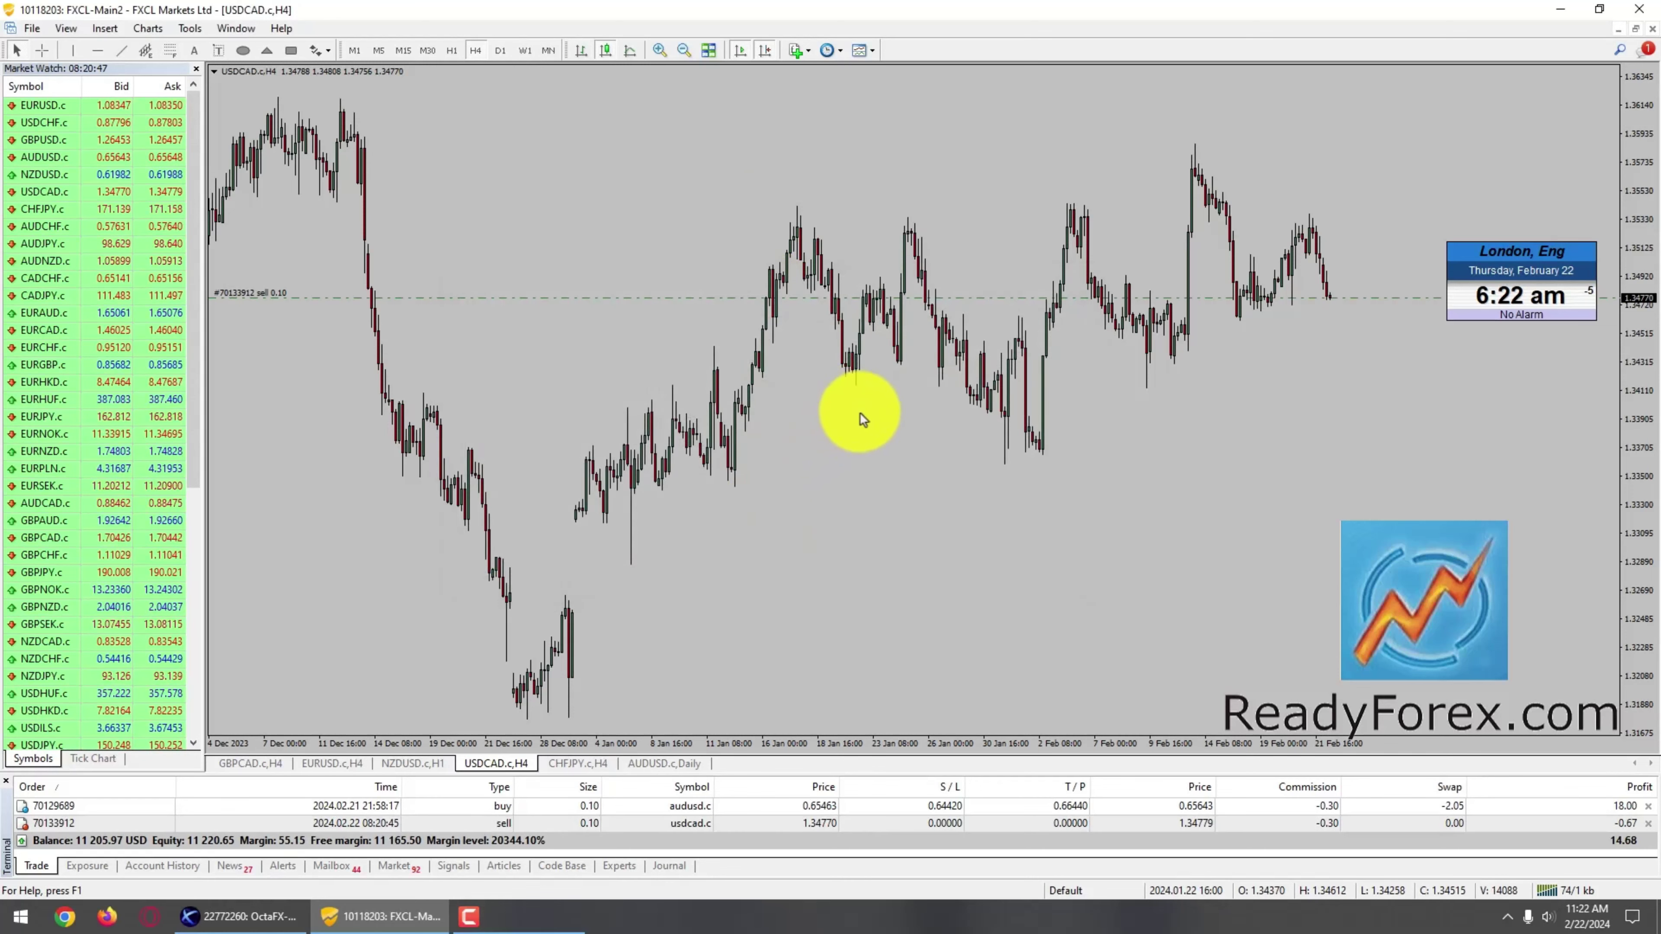
In the OctaFX terminal, review the USDCAD H4 sell with stop 1.35870 and target 1.33610
left_click(230, 914)
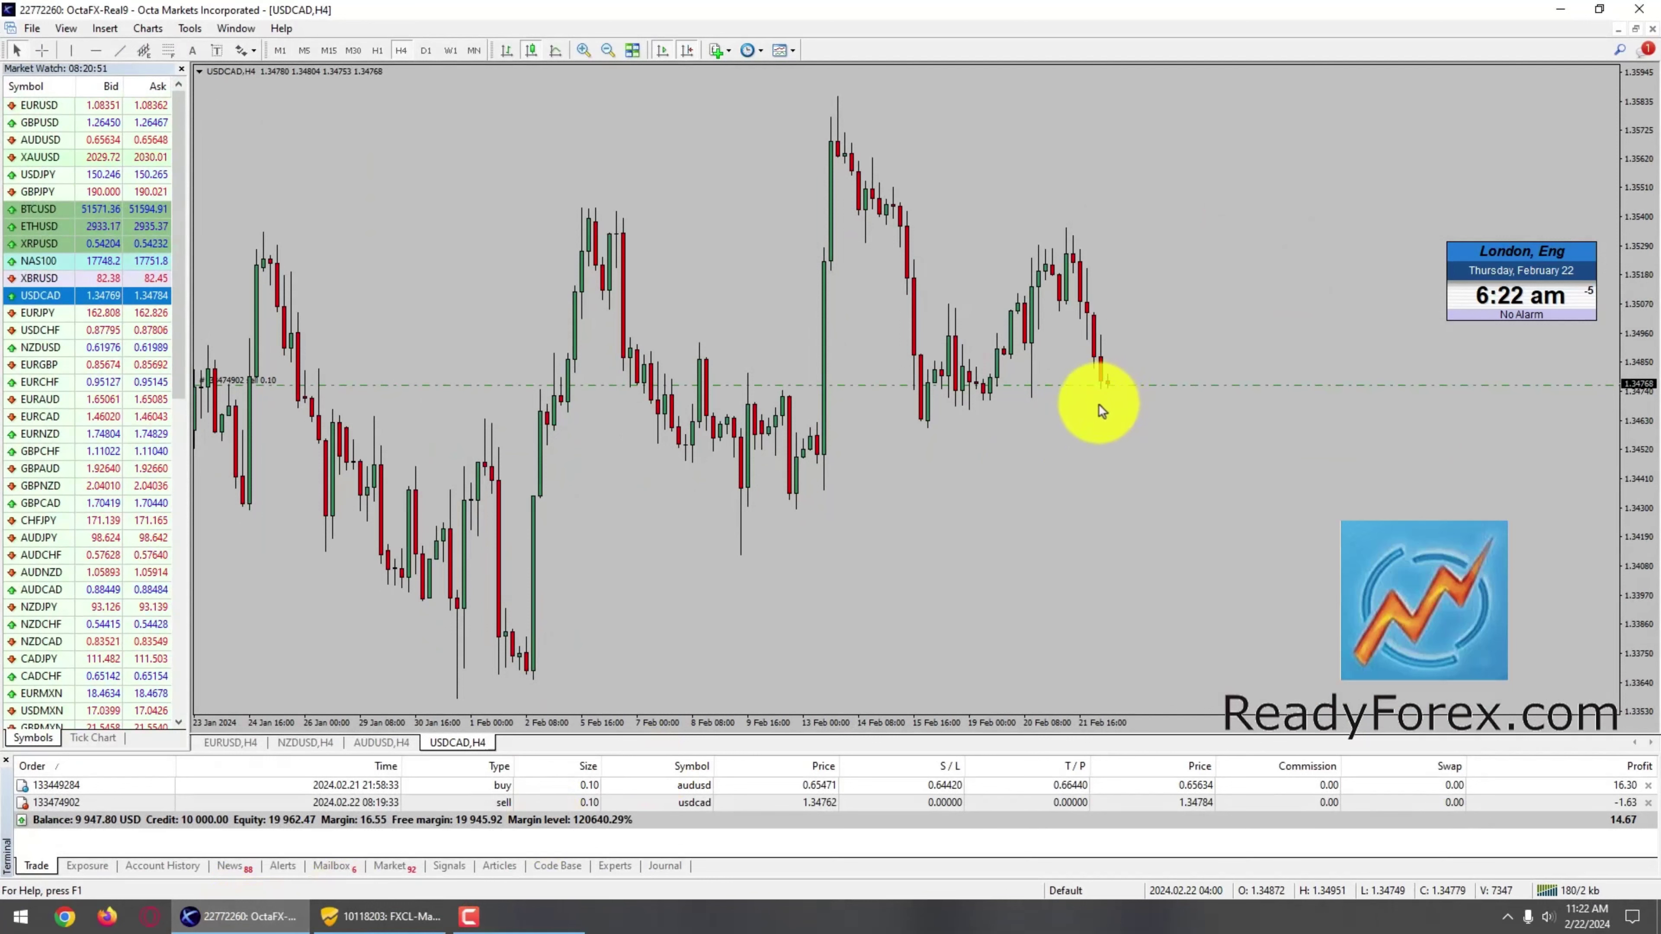
left_click(399, 744)
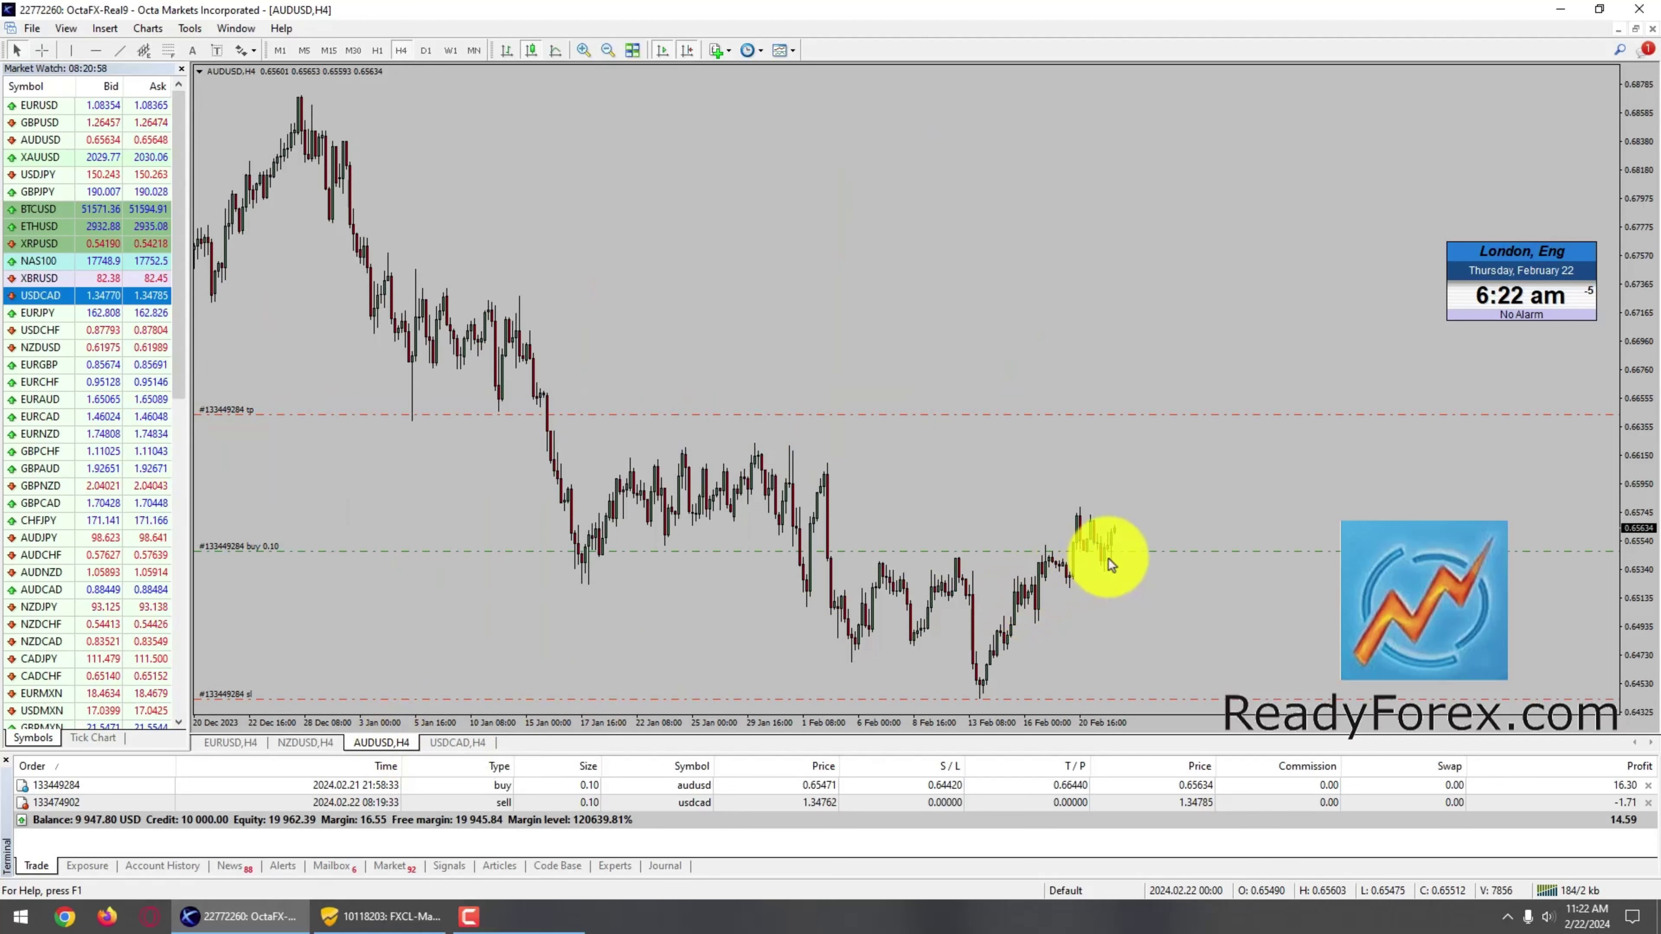
left_click(451, 742)
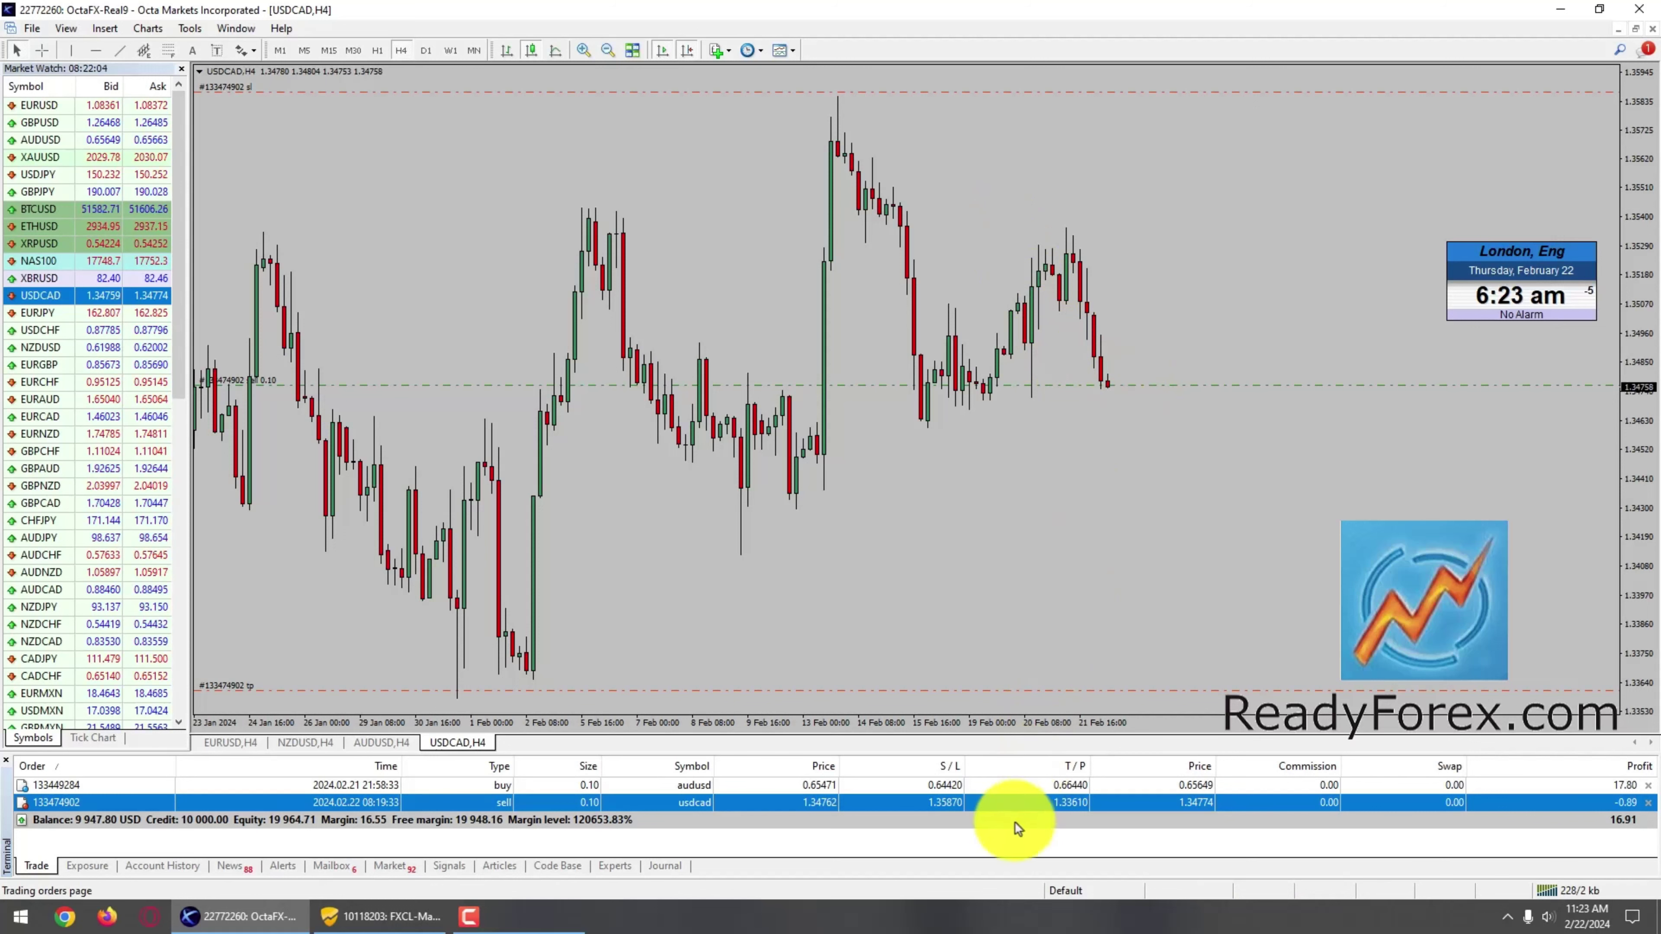
left_click(1036, 811)
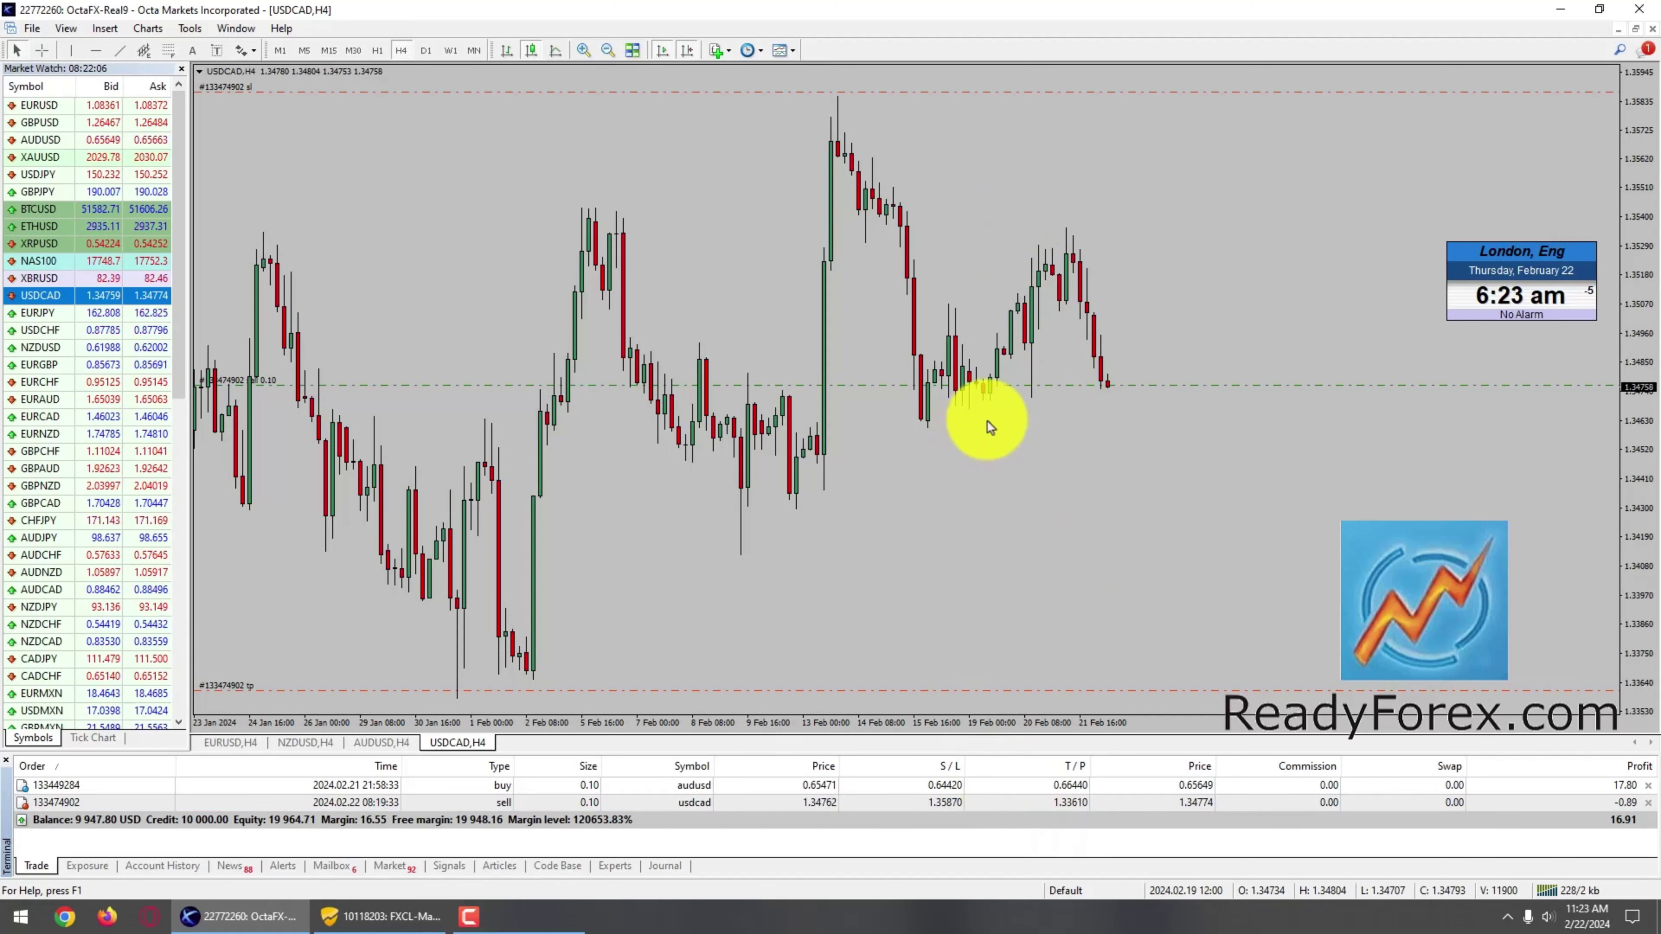
left_click(1015, 390)
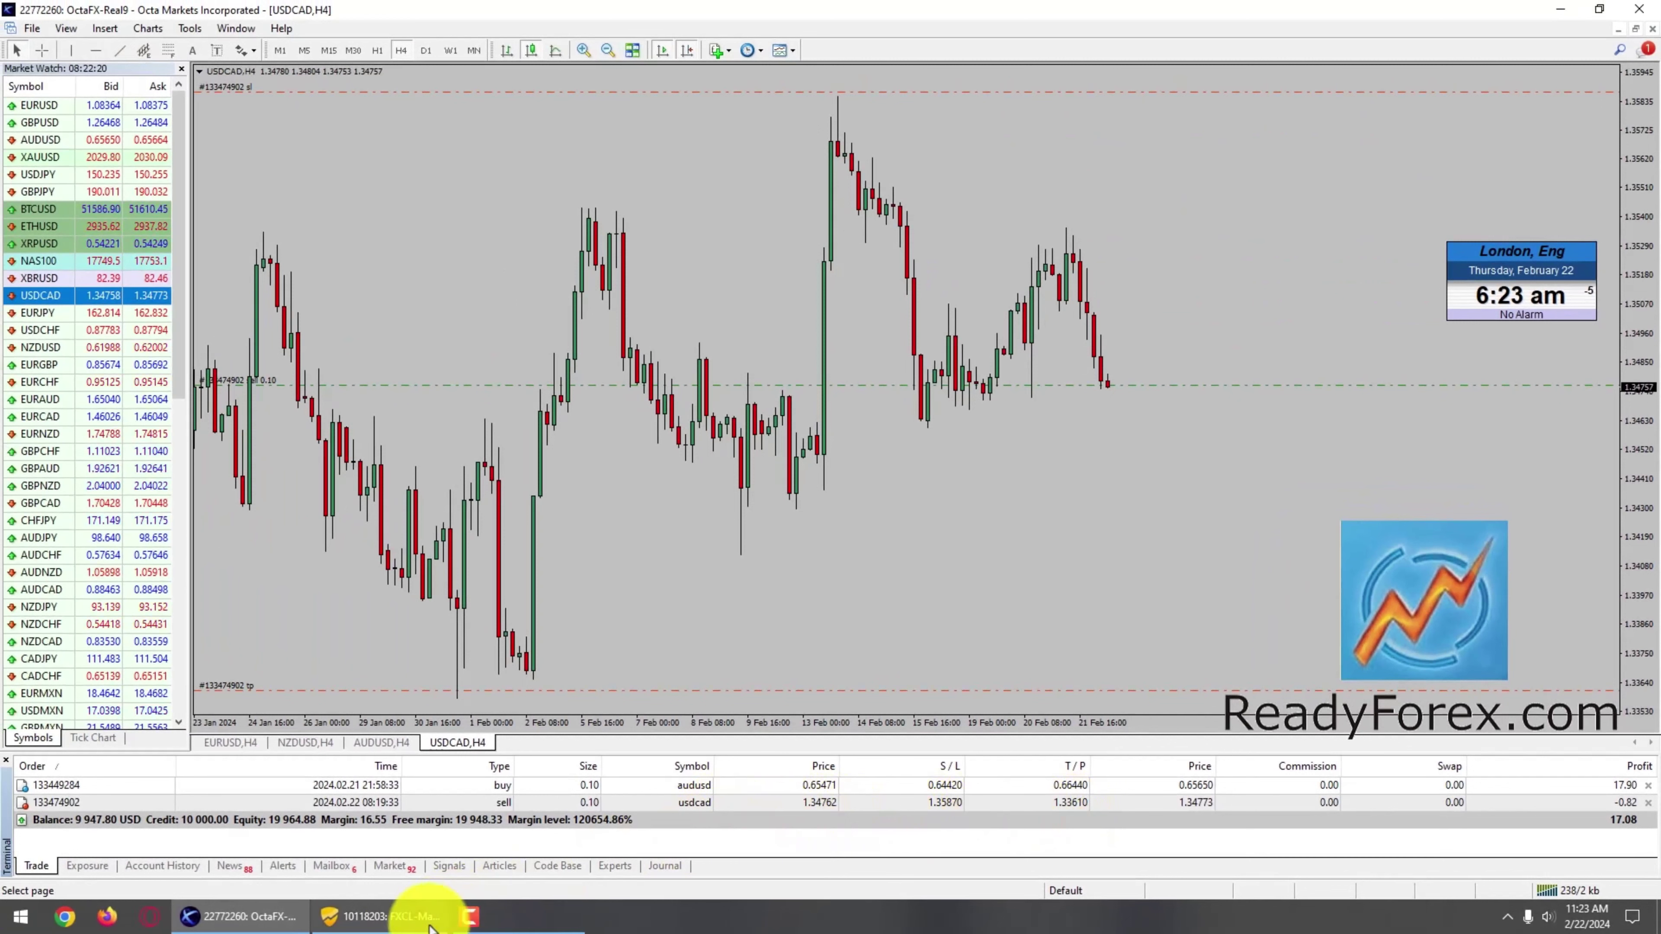
left_click(356, 916)
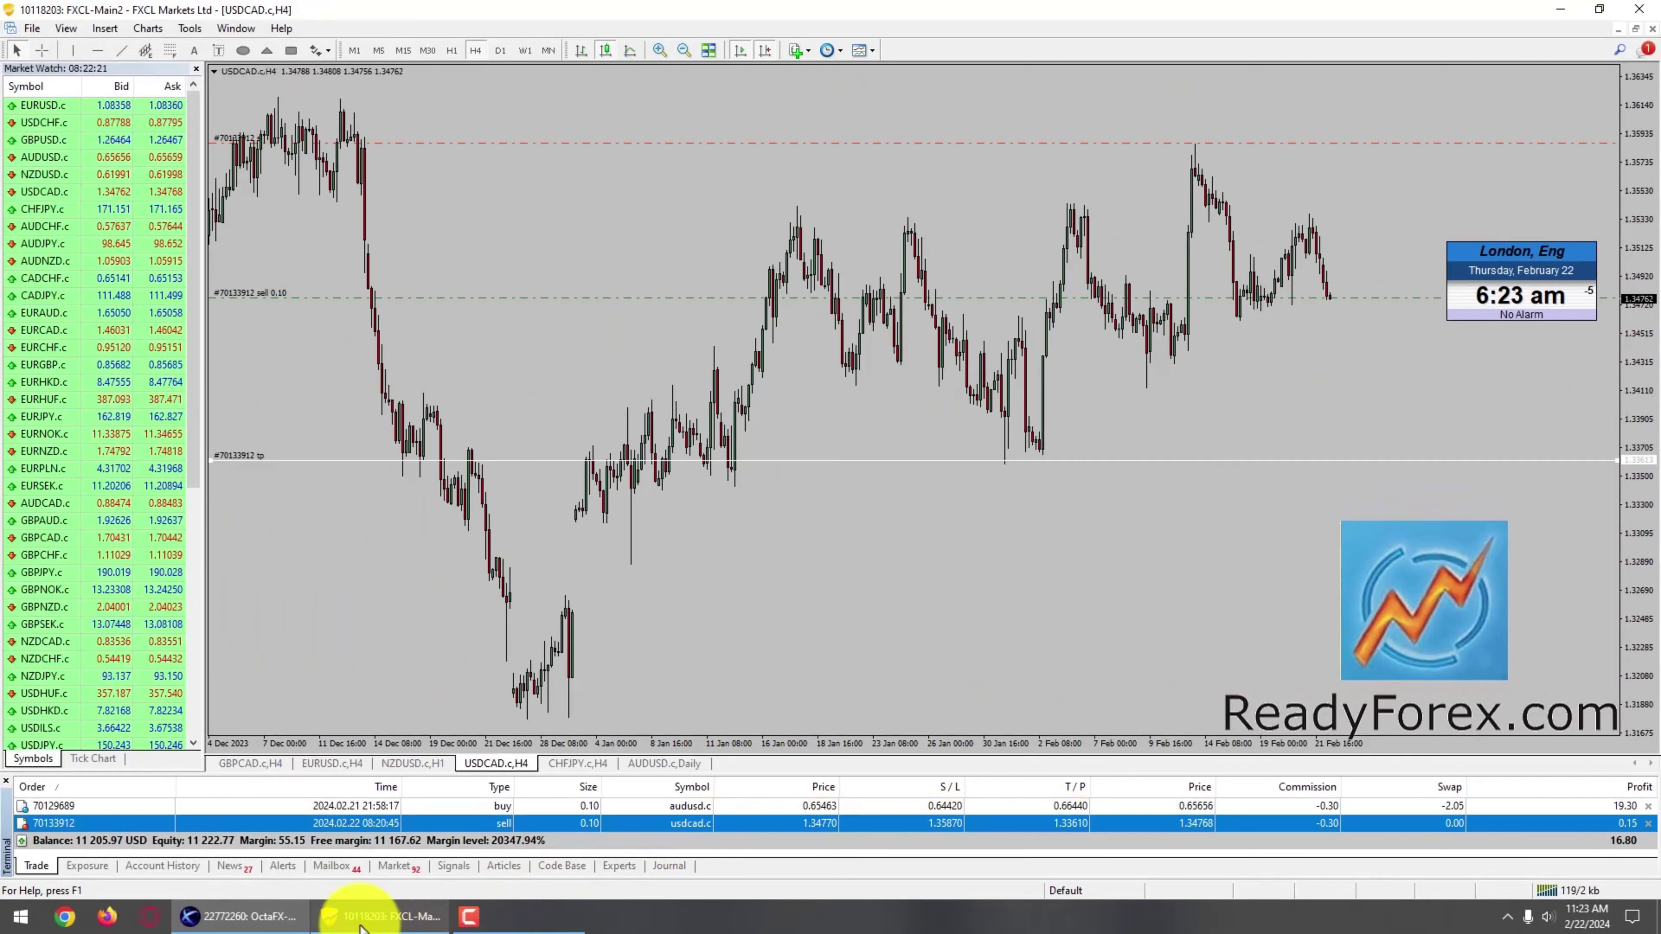
left_click(1074, 842)
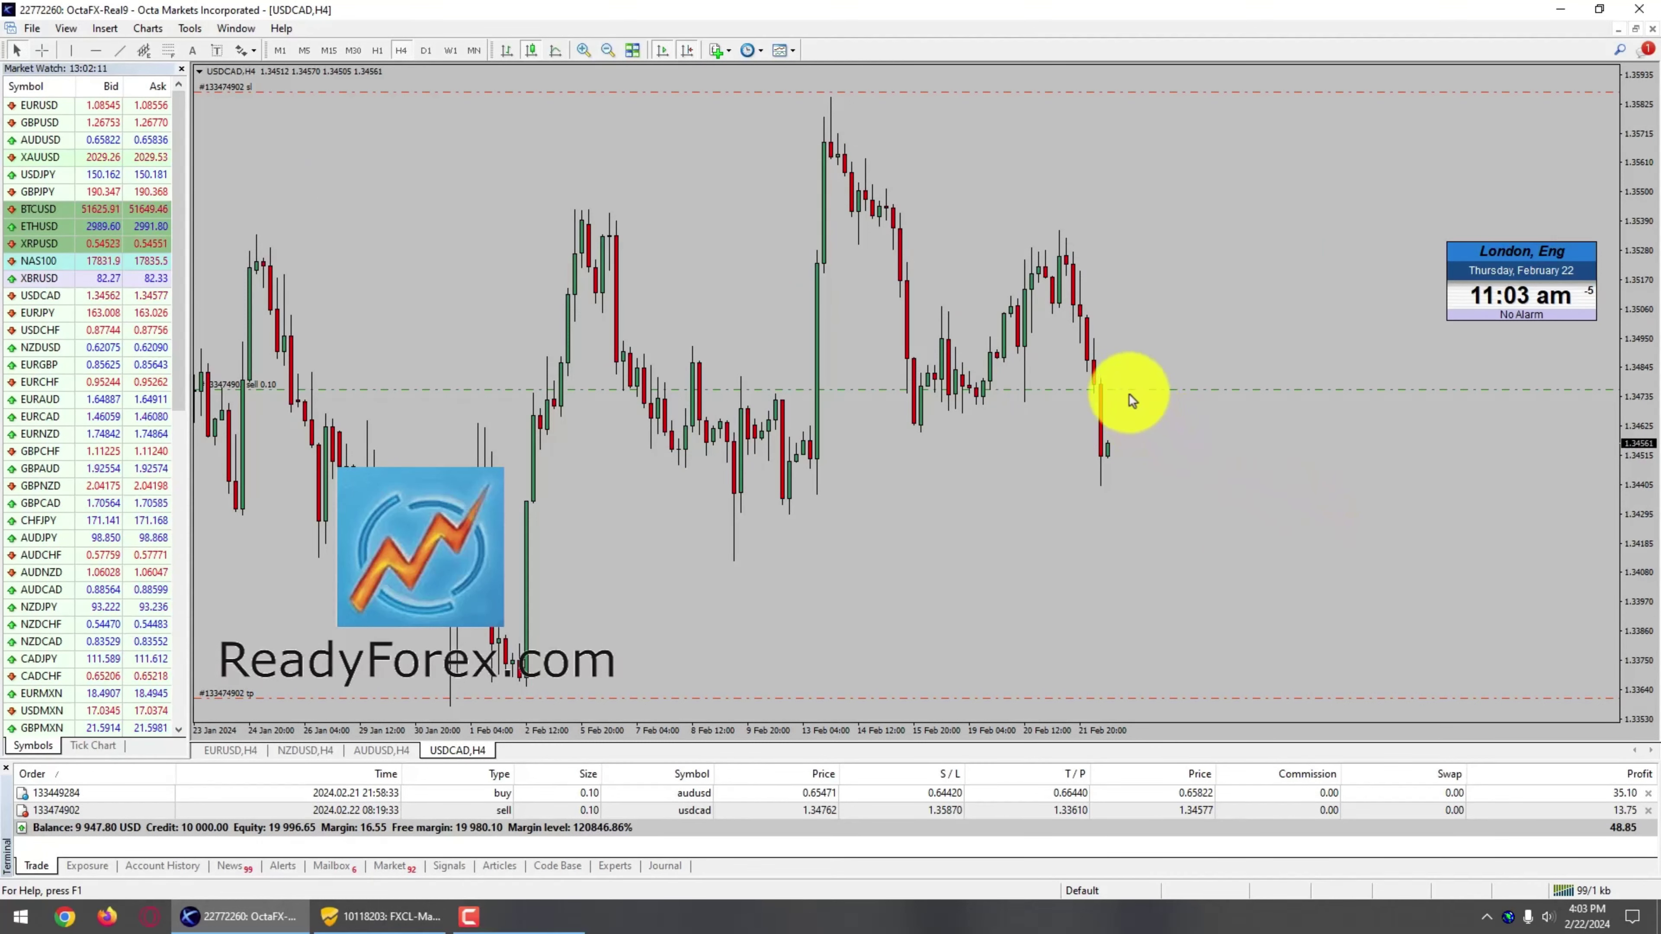
Show the OctaFX AUDUSD H4 chart, glance at the FXCL terminal, and come back
left_click(385, 751)
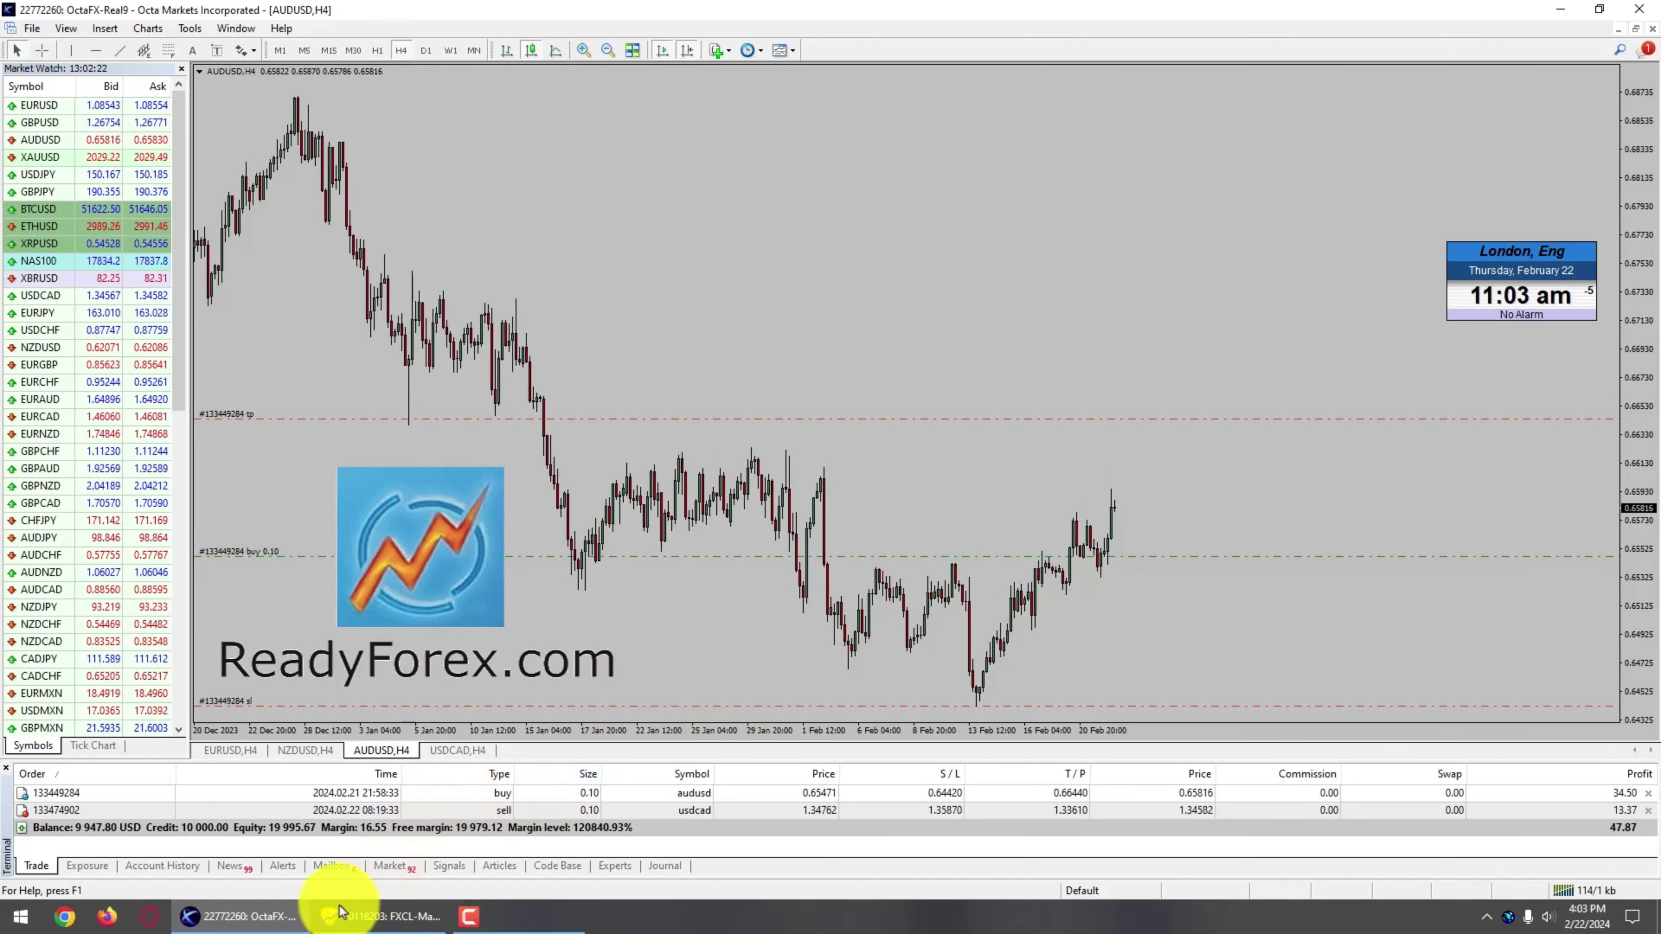
left_click(291, 919)
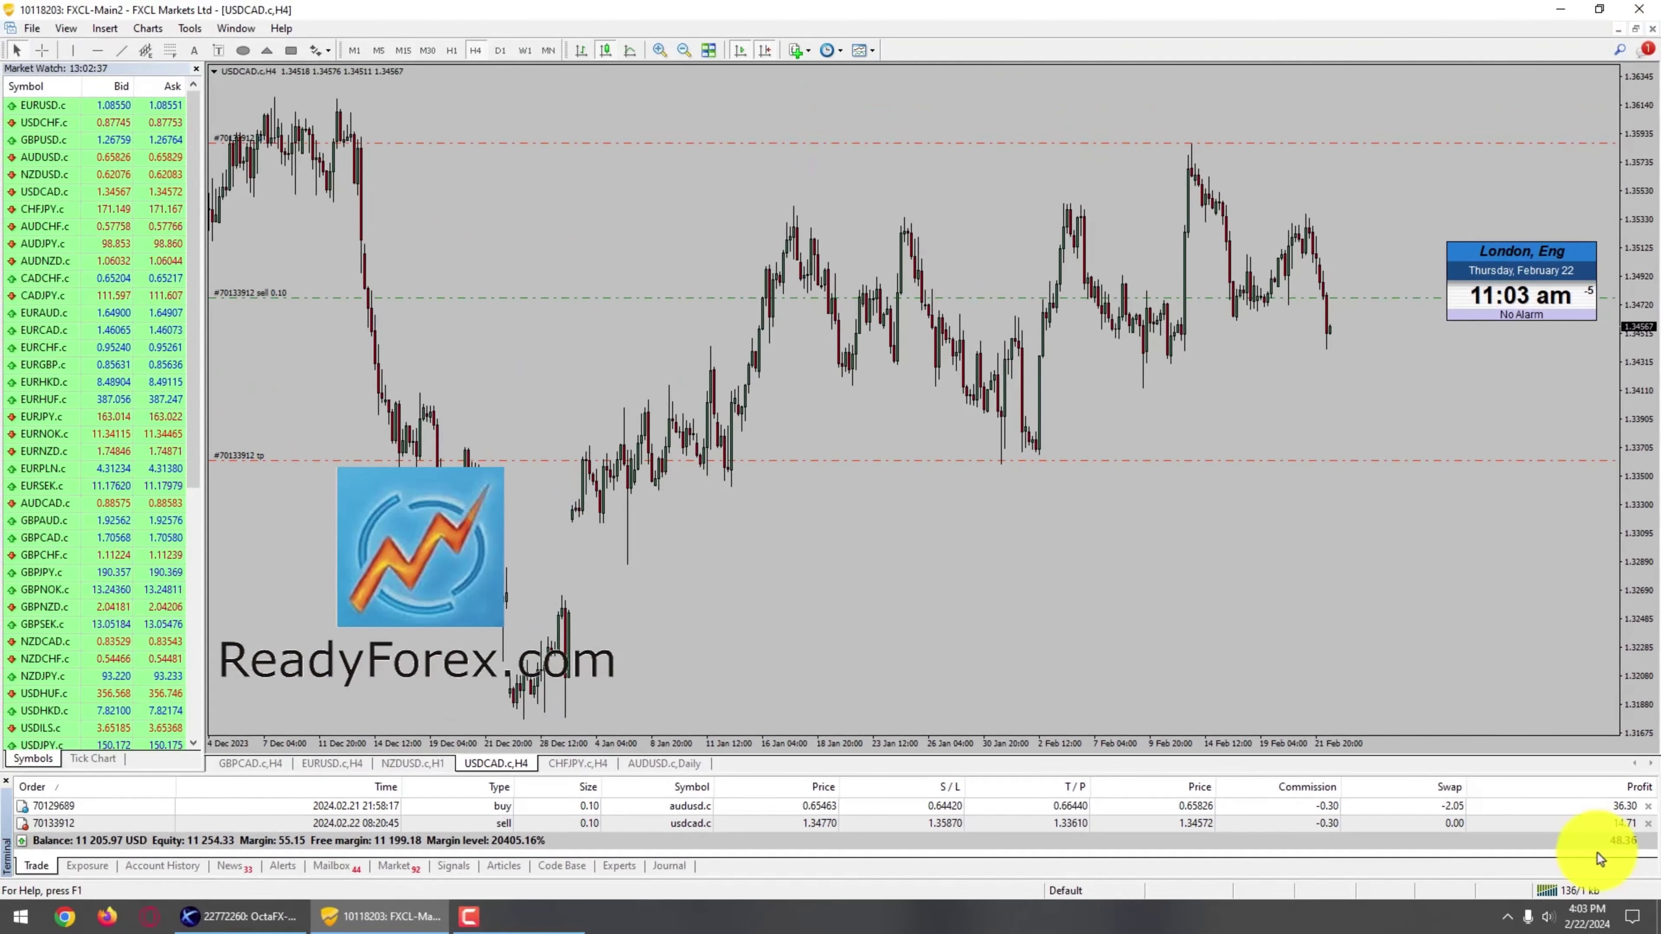
left_click(241, 914)
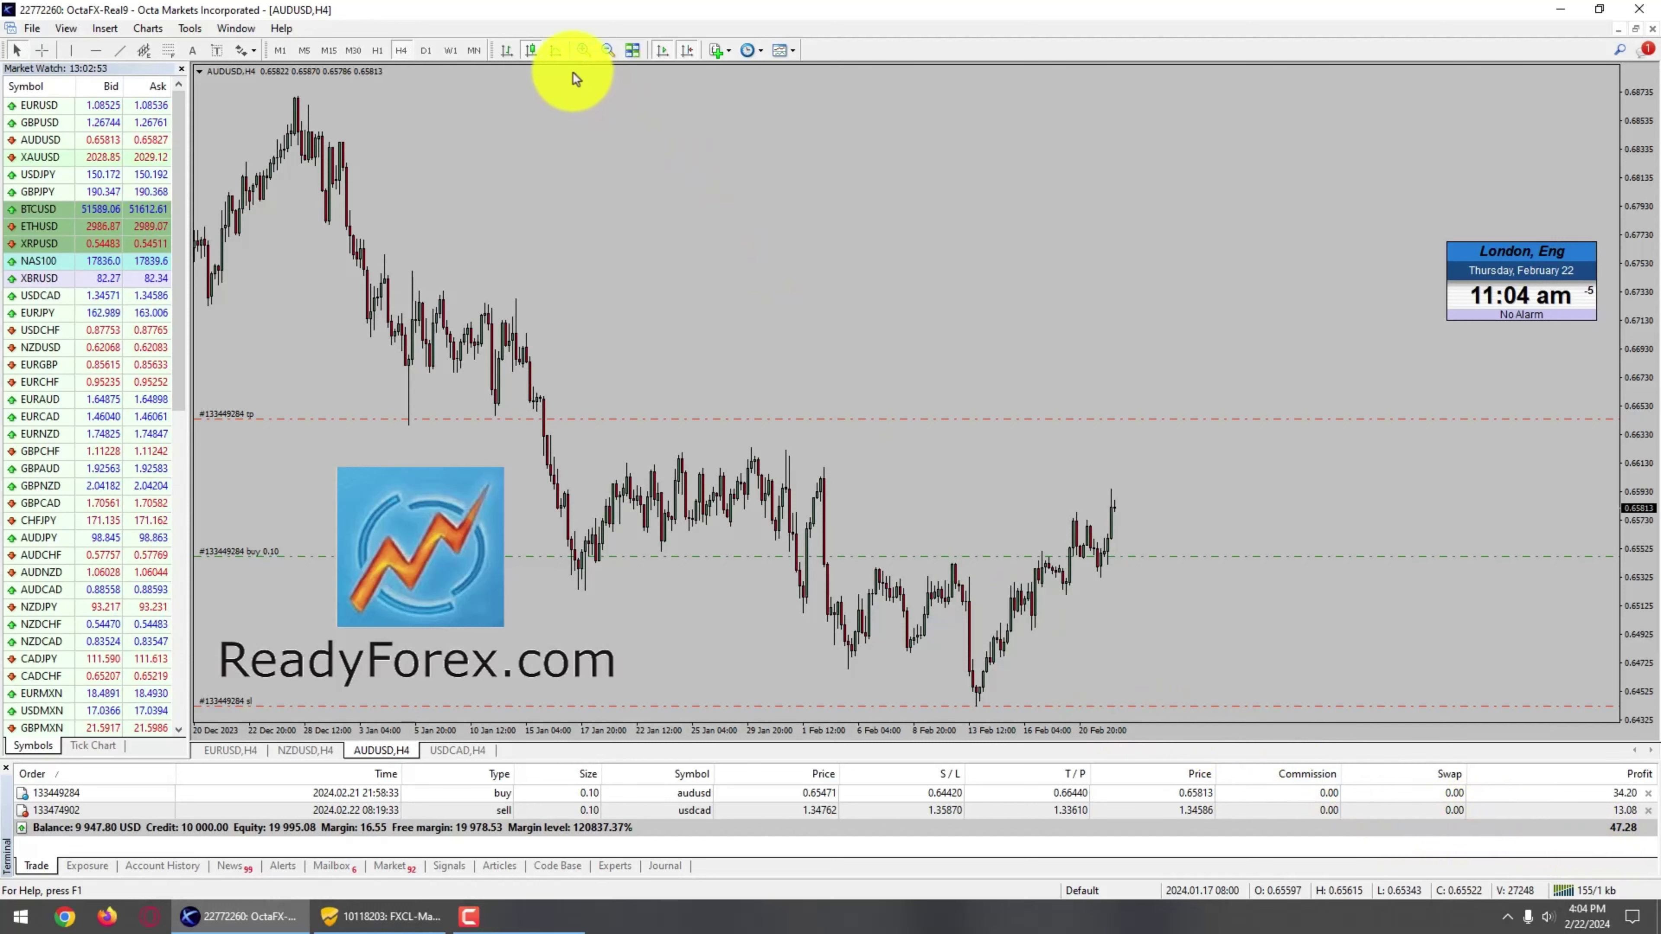
Zoom in and place a horizontal line just above the AUDUSD buy entry to read its price
left_click(582, 52)
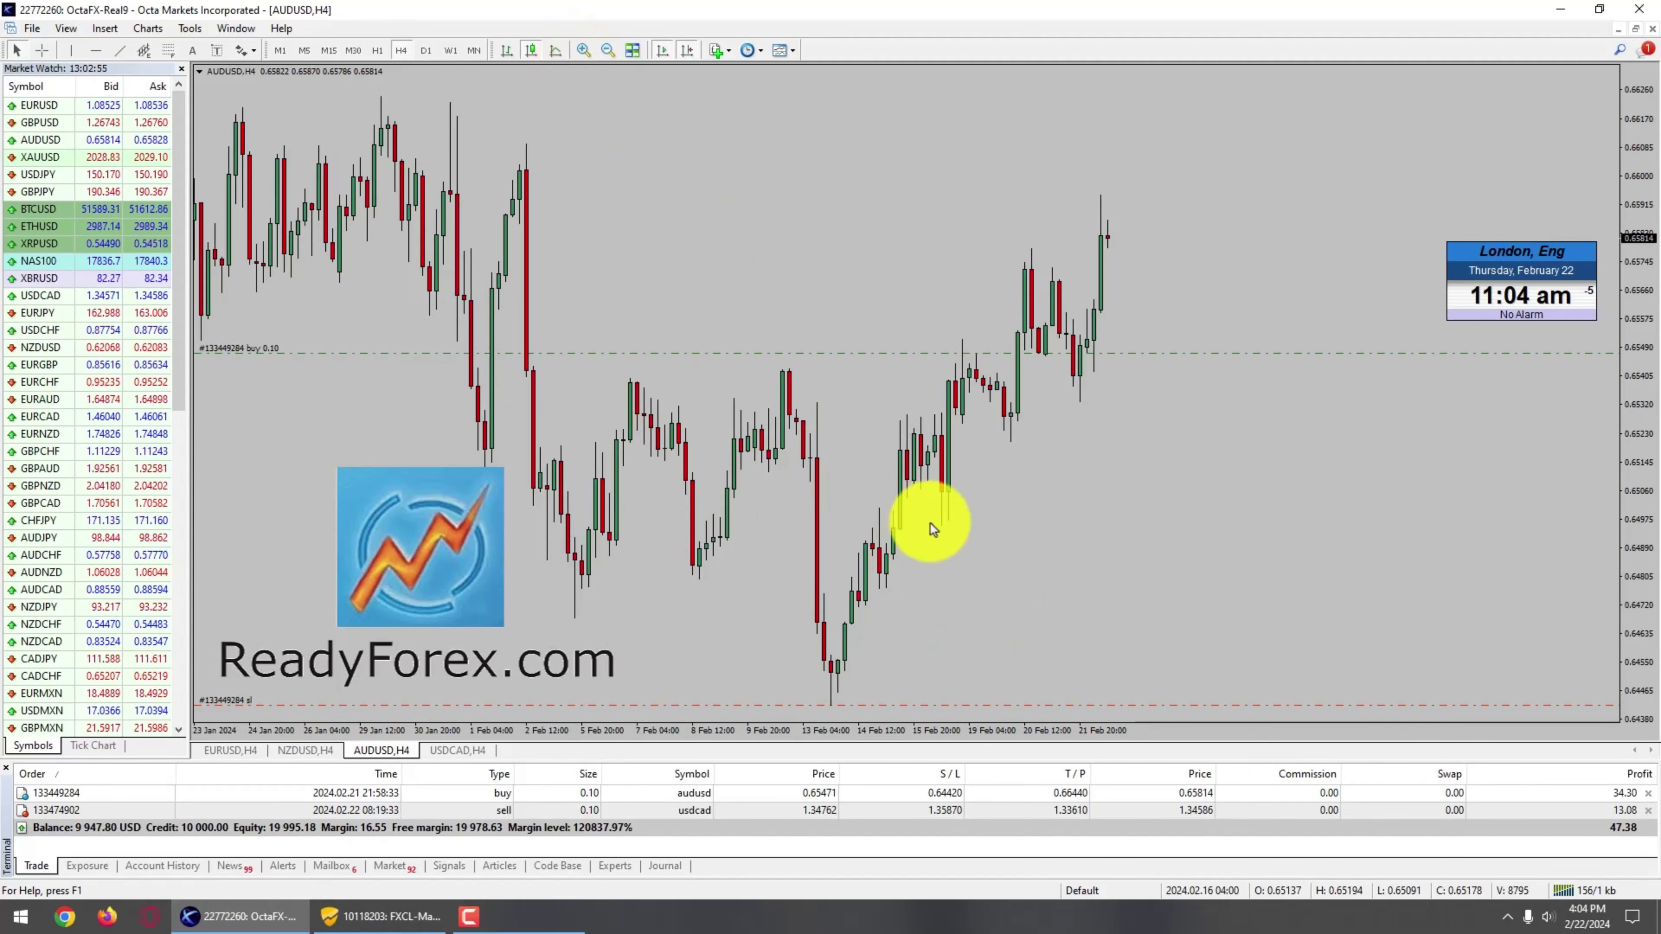
left_click(92, 52)
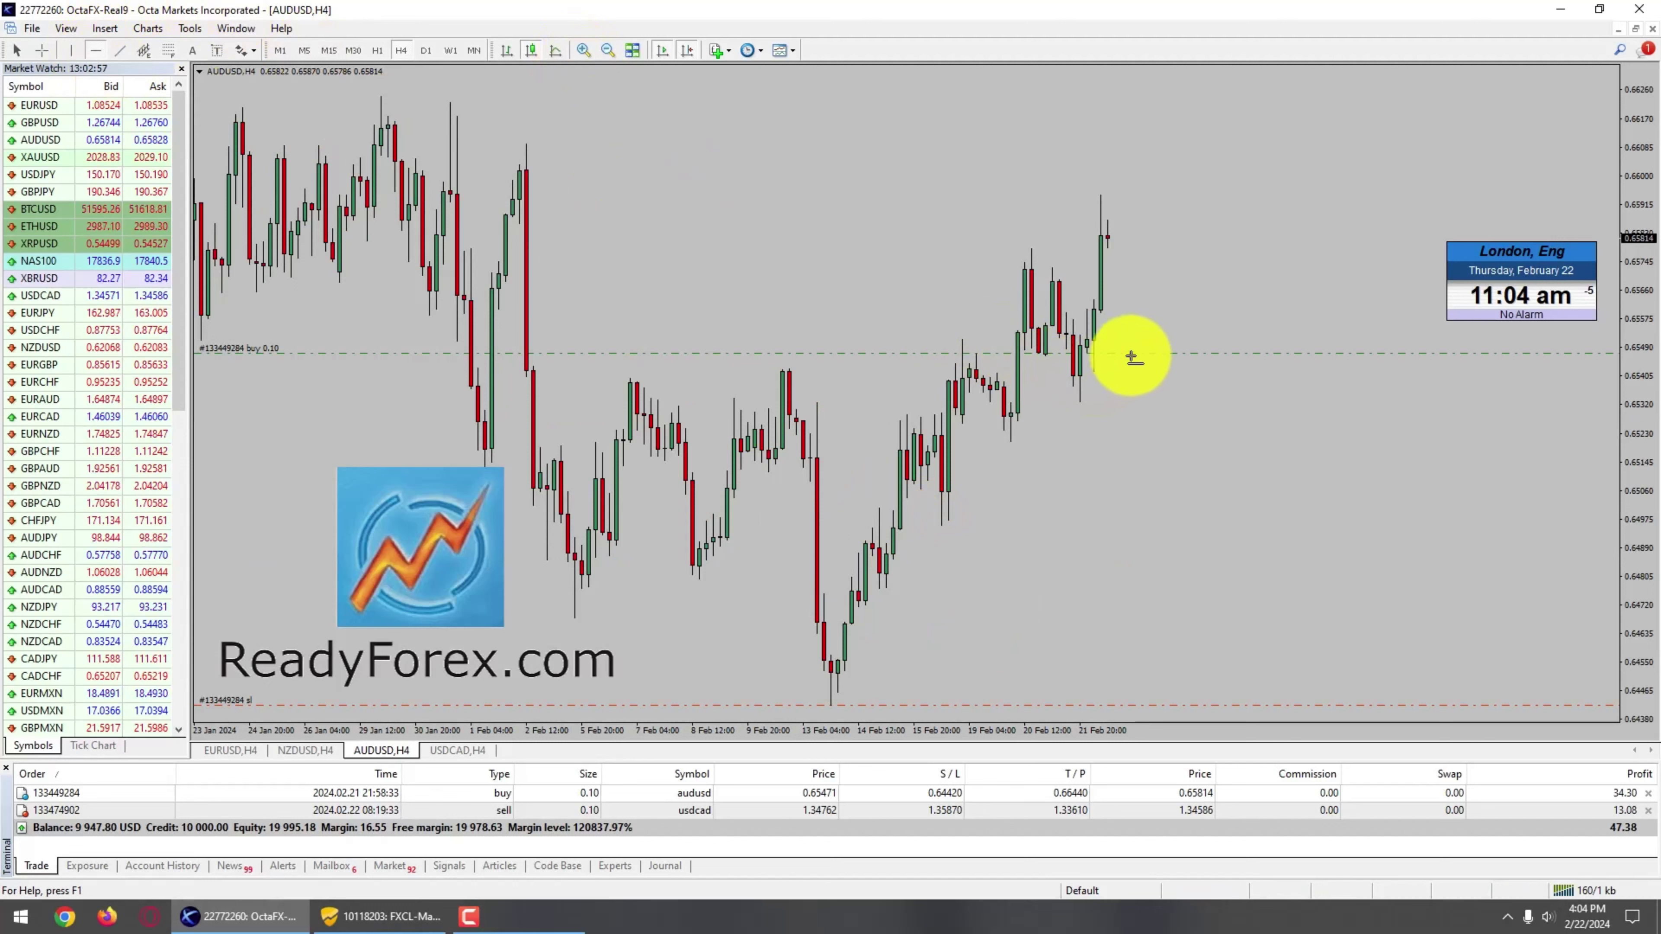
left_click(1141, 332)
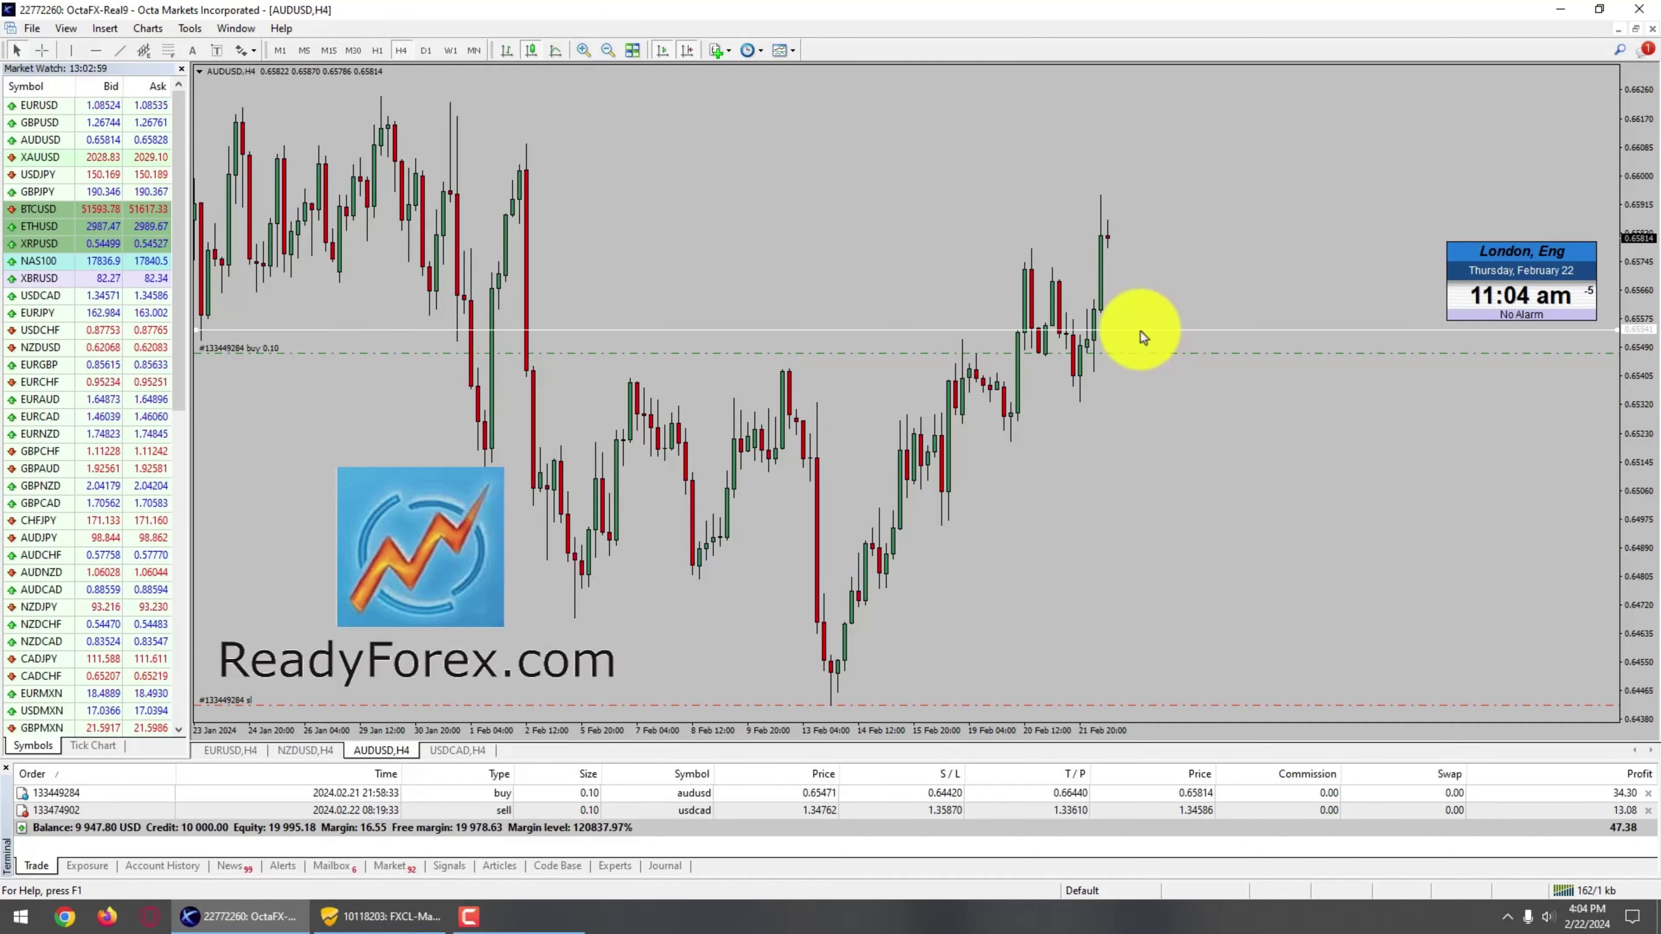
right_click(1143, 338)
left_click(1151, 343)
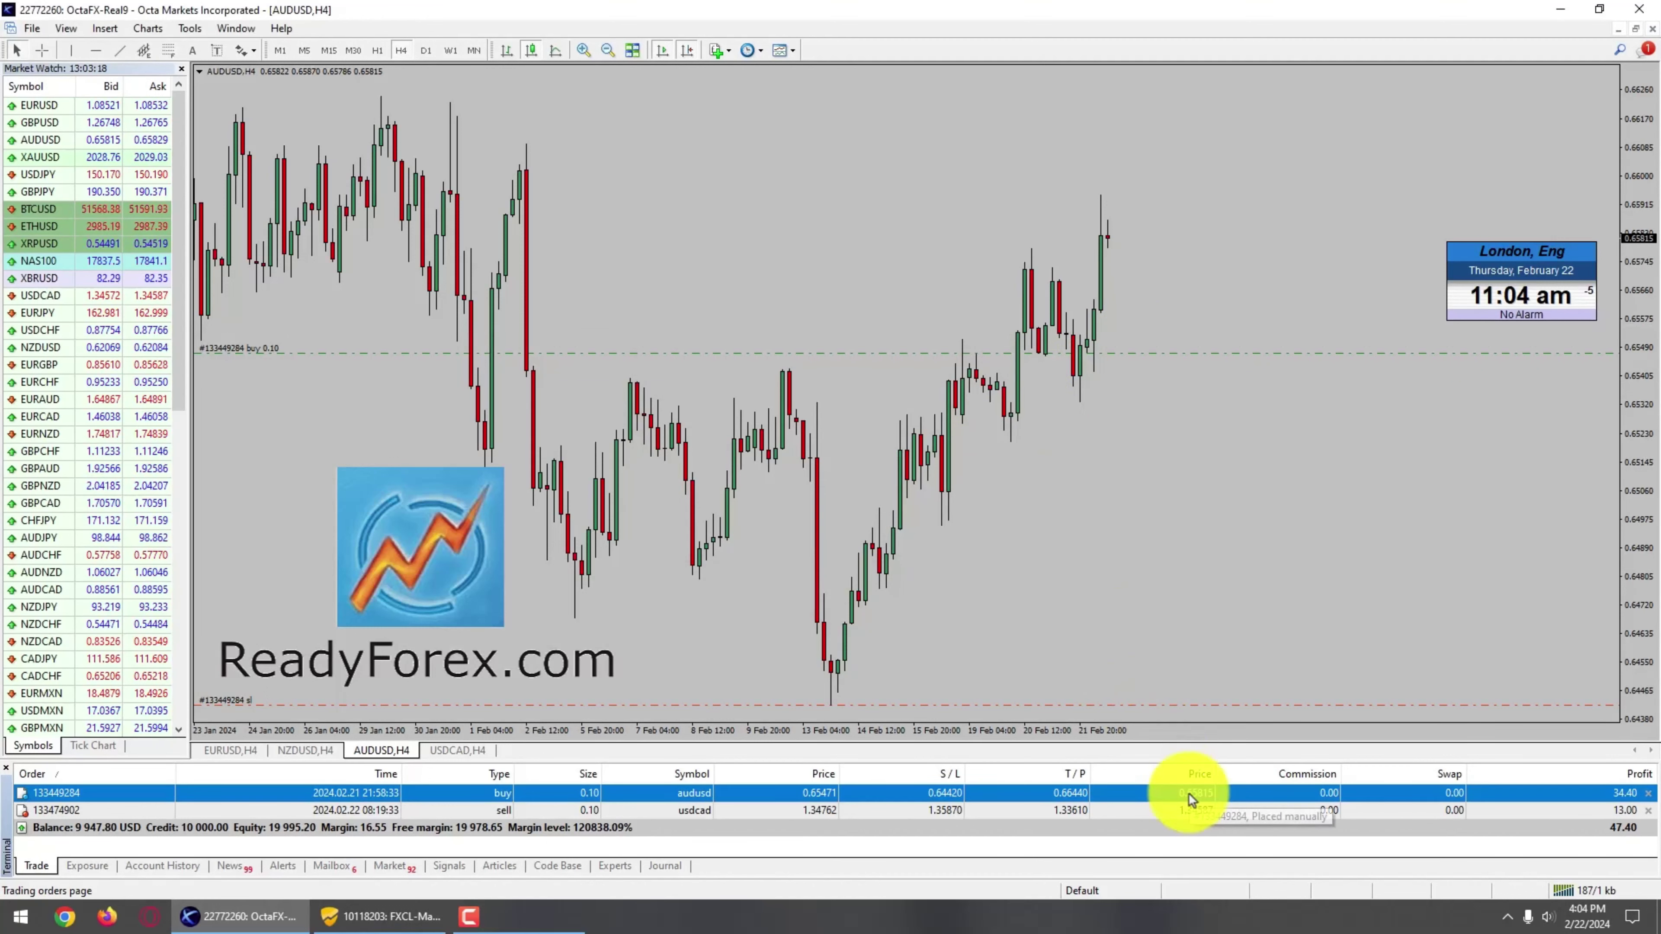
Modify the AUDUSD buy order's stop loss to 0.65540
right_click(1189, 793)
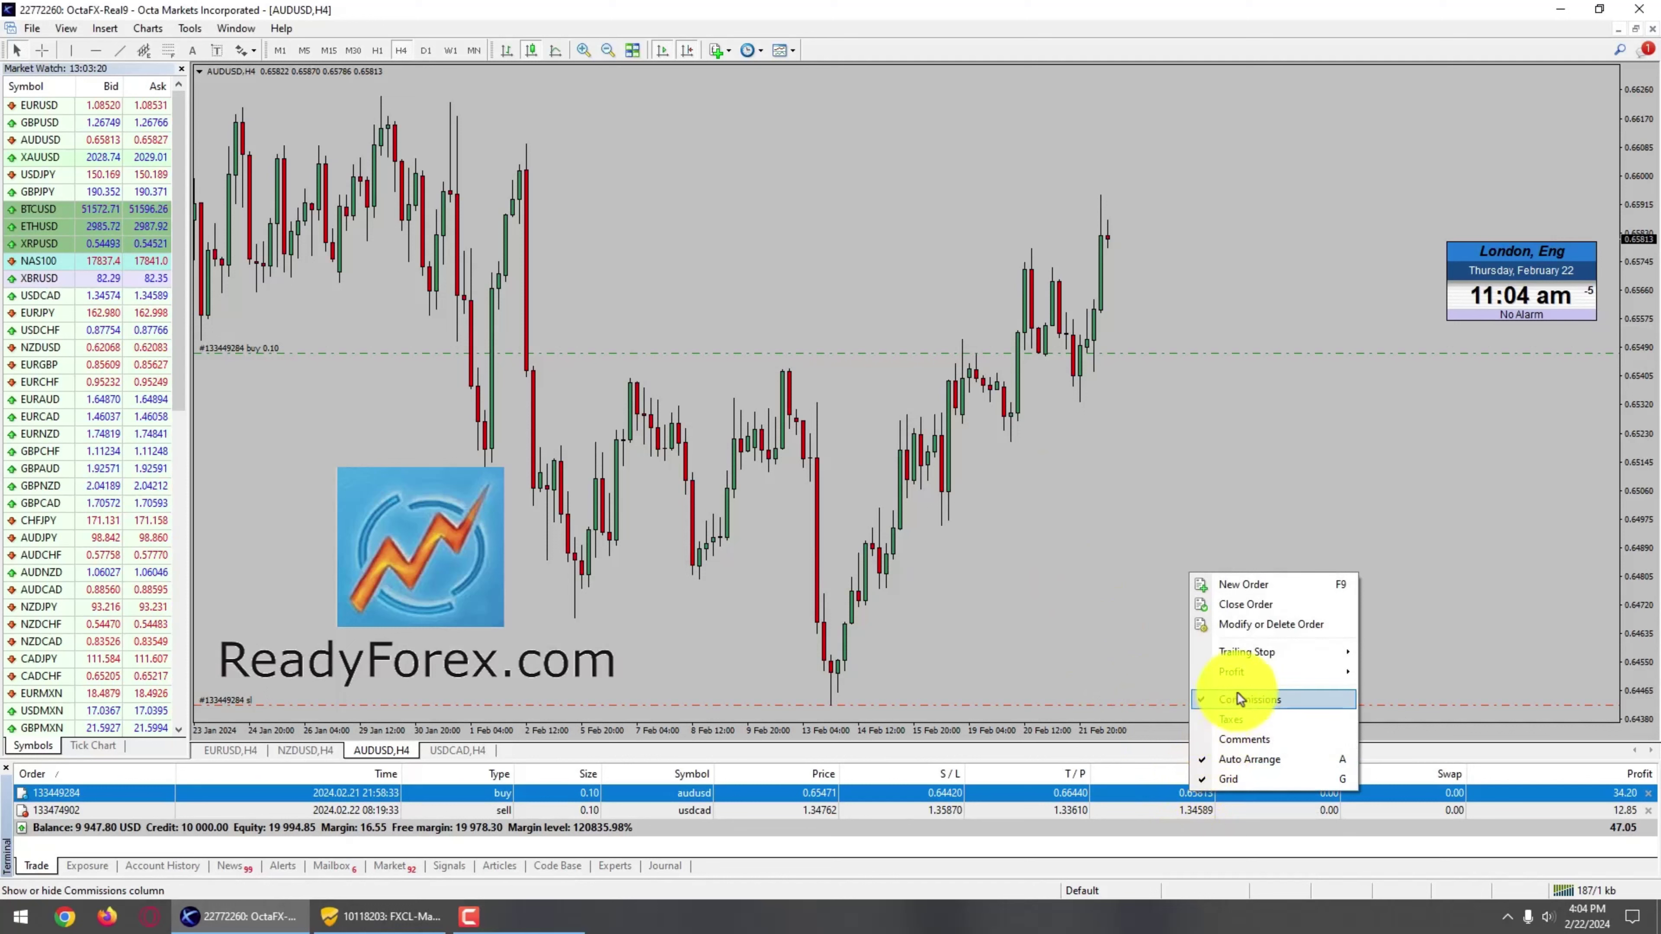
left_click(1235, 624)
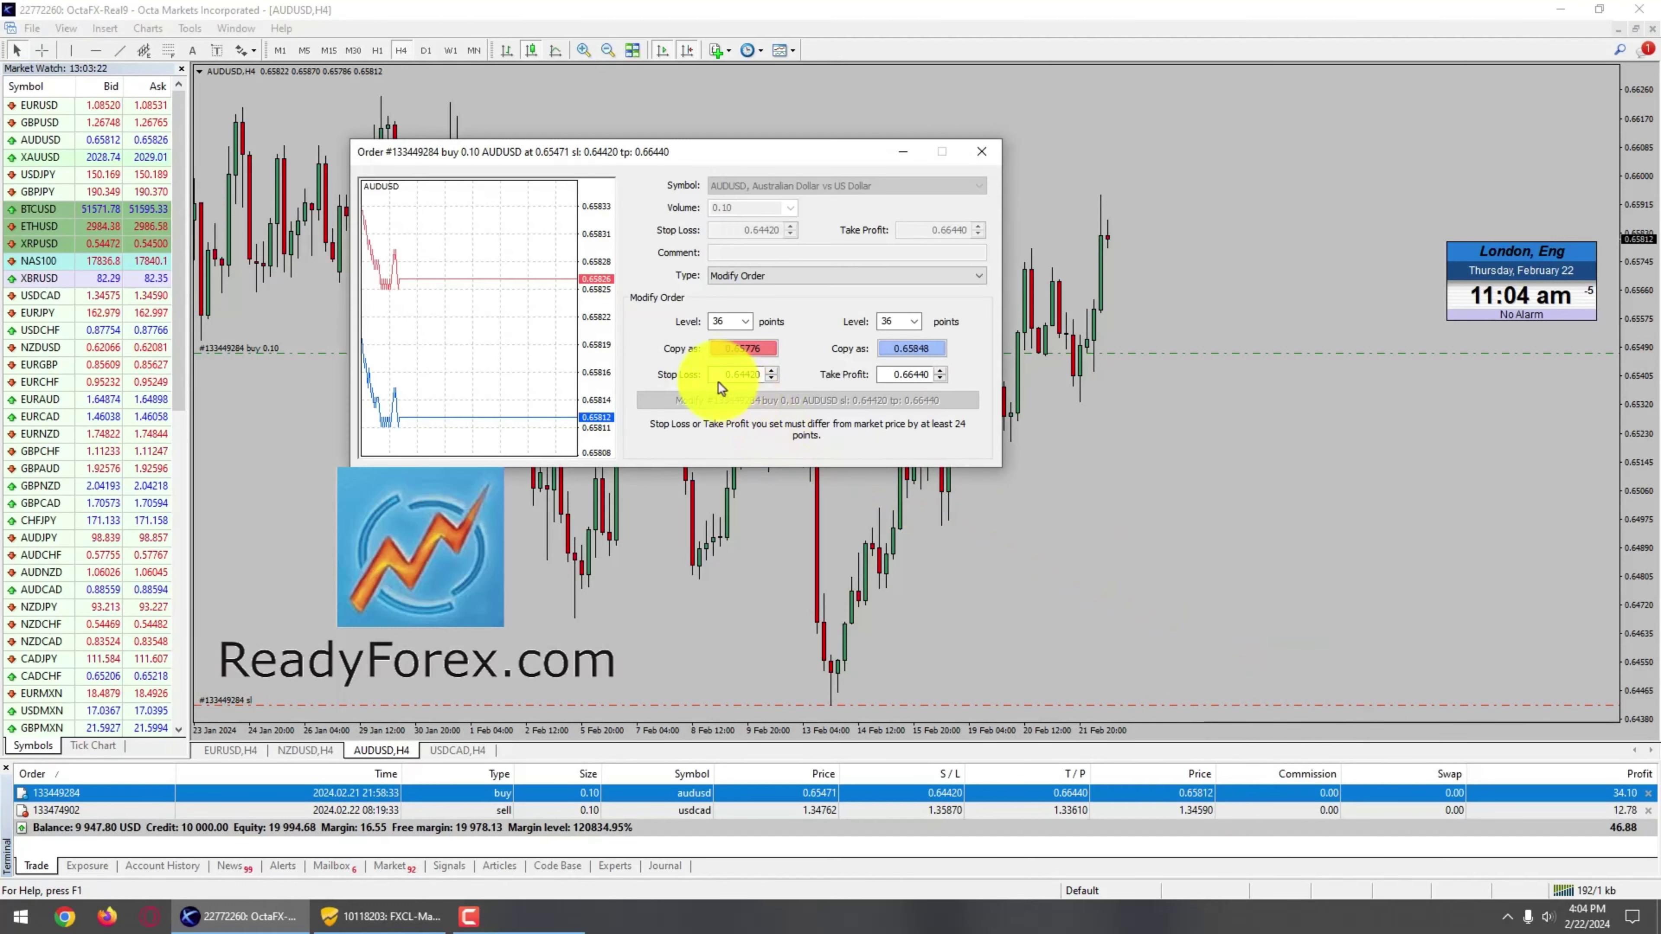
double_click(746, 381)
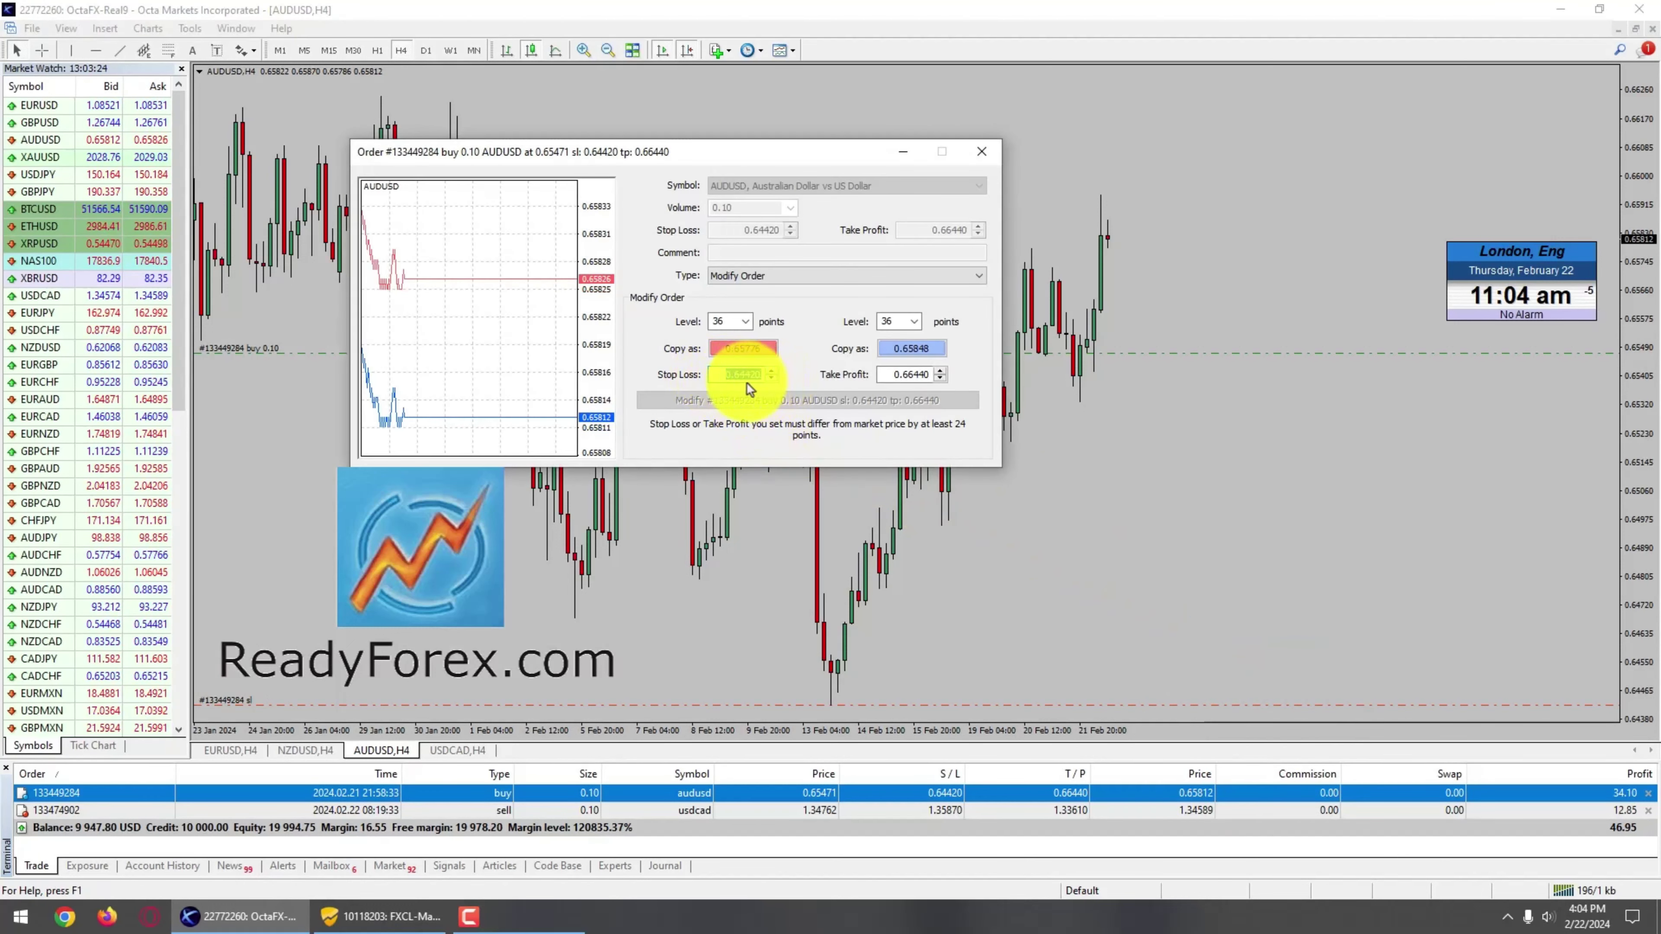
type("0.65540")
left_click(760, 402)
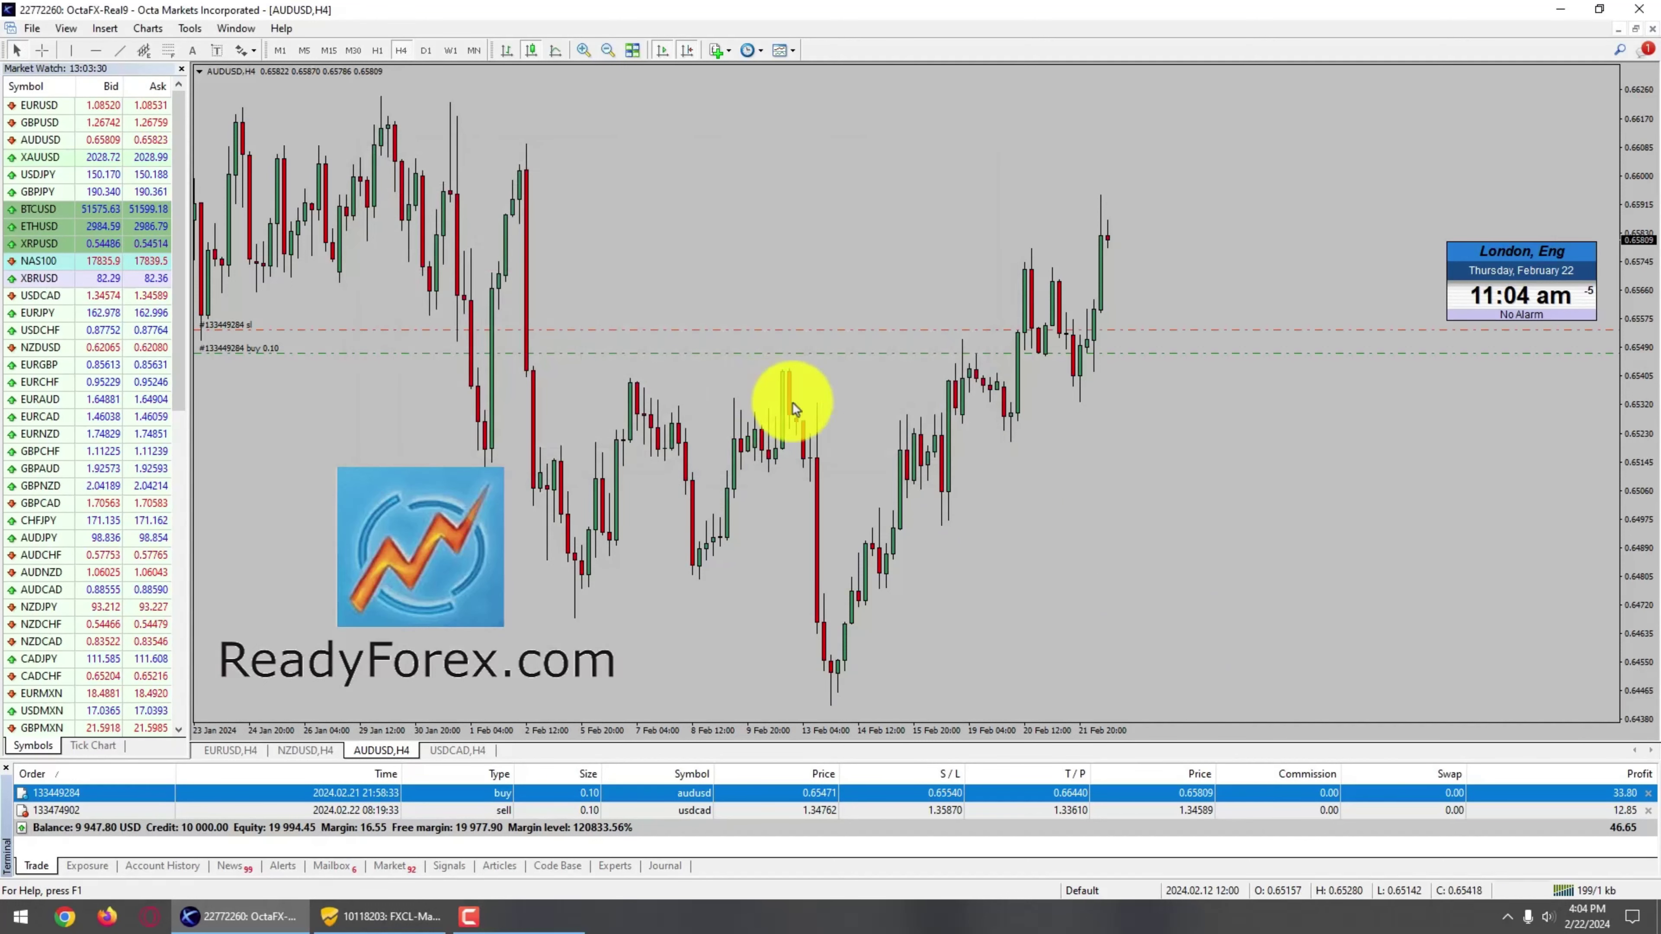